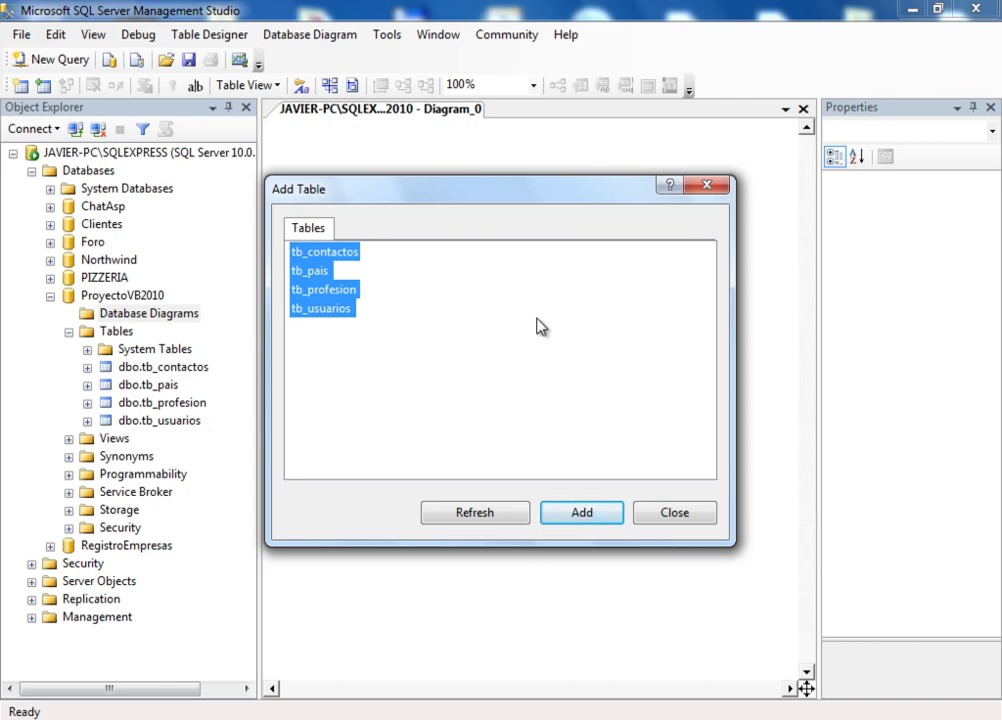
Add tb_contactos, tb_pais, tb_profesion and tb_usuarios to the diagram and place tb_usuarios directly below tb_contactos
{"action": "left_click", "coordinate": [580, 513]}
{"action": "left_click_drag", "start_coordinate": [810, 220], "coordinate": [810, 290]}
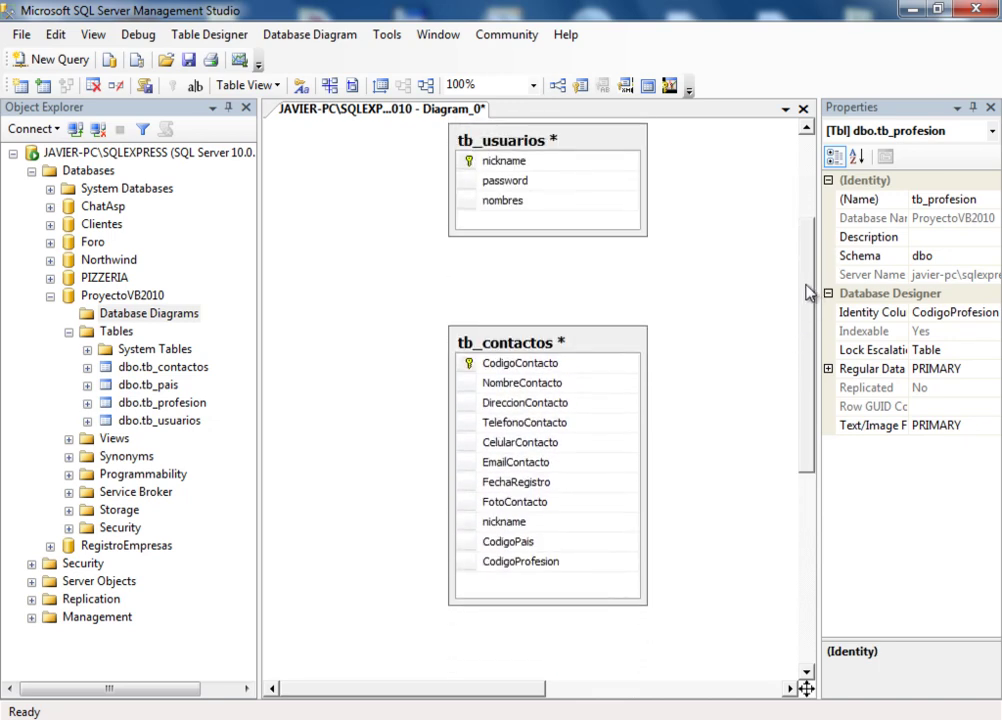
{"action": "left_click", "coordinate": [510, 158]}
{"action": "left_click_drag", "start_coordinate": [322, 460], "coordinate": [344, 648]}
{"action": "left_click", "coordinate": [498, 342]}
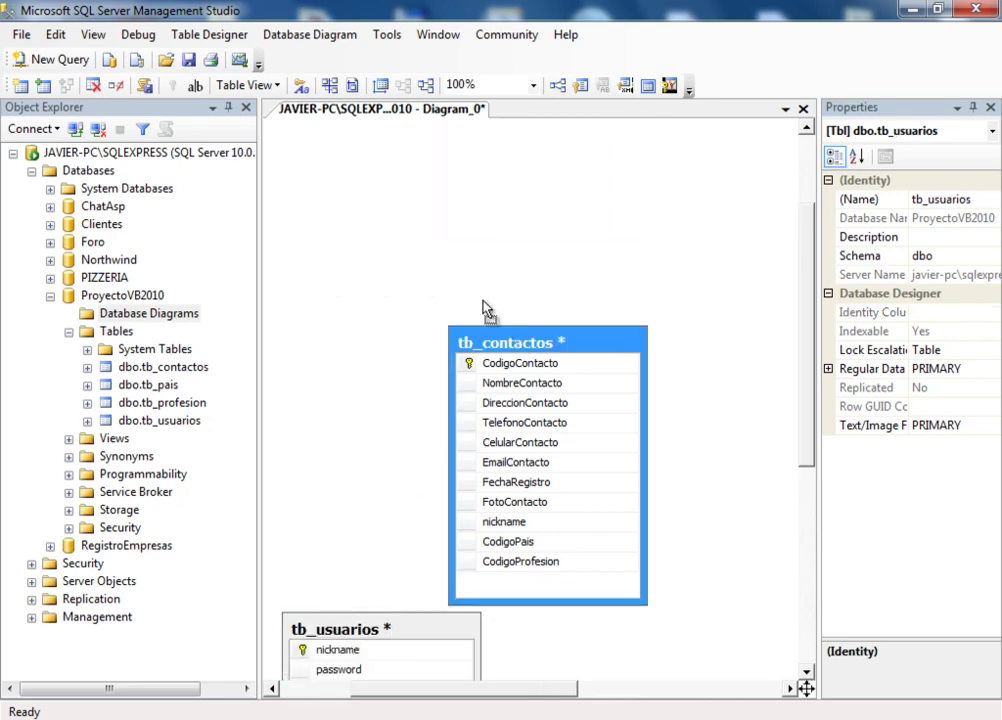
{"action": "left_click_drag", "start_coordinate": [383, 186], "coordinate": [370, 170]}
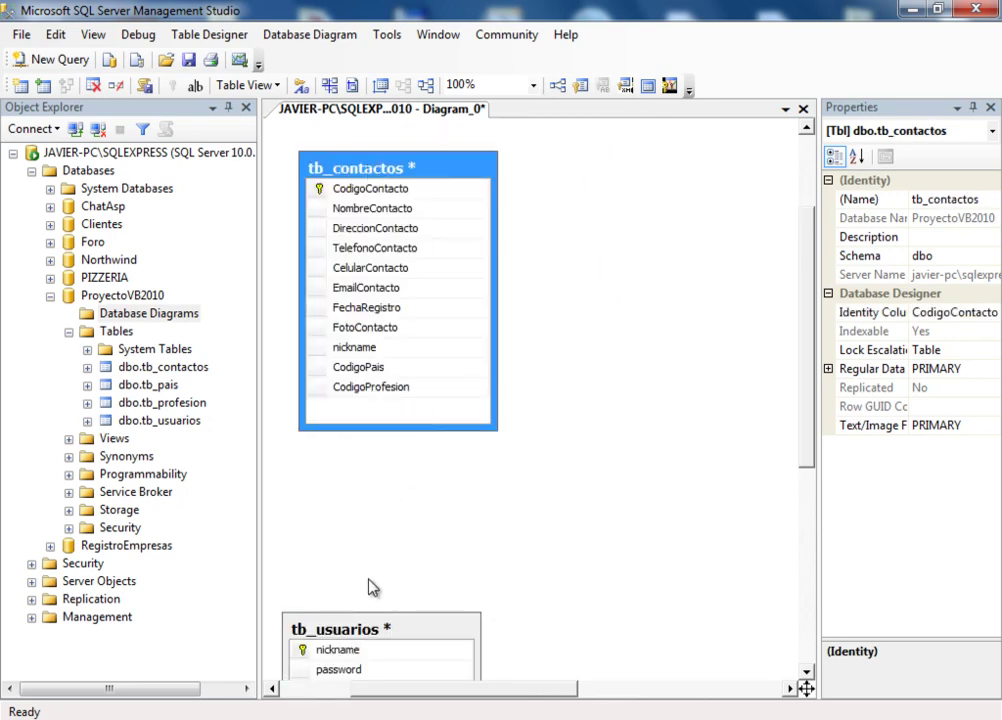
{"action": "left_click_drag", "start_coordinate": [358, 628], "coordinate": [386, 513]}
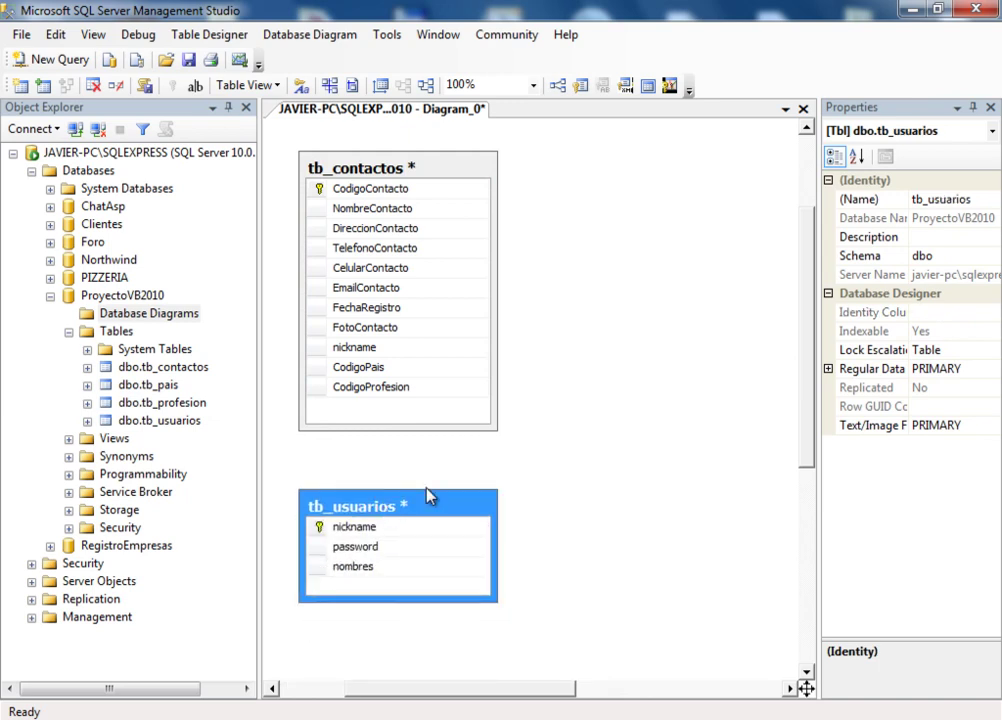
Arrange the lookup tables in the diagram, with tb_pais to the right of tb_contactos and tb_profesion to the right of tb_usuarios
{"action": "left_click_drag", "start_coordinate": [557, 691], "coordinate": [658, 697]}
{"action": "left_click_drag", "start_coordinate": [709, 181], "coordinate": [338, 228]}
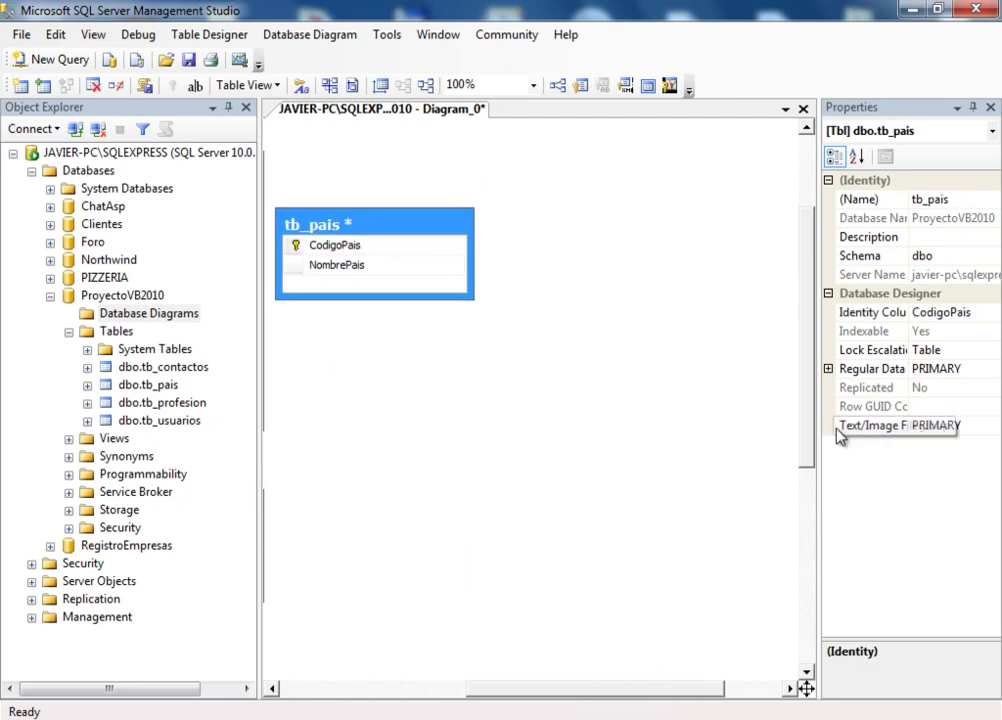
{"action": "left_click_drag", "start_coordinate": [808, 420], "coordinate": [794, 552]}
{"action": "left_click_drag", "start_coordinate": [557, 552], "coordinate": [337, 535]}
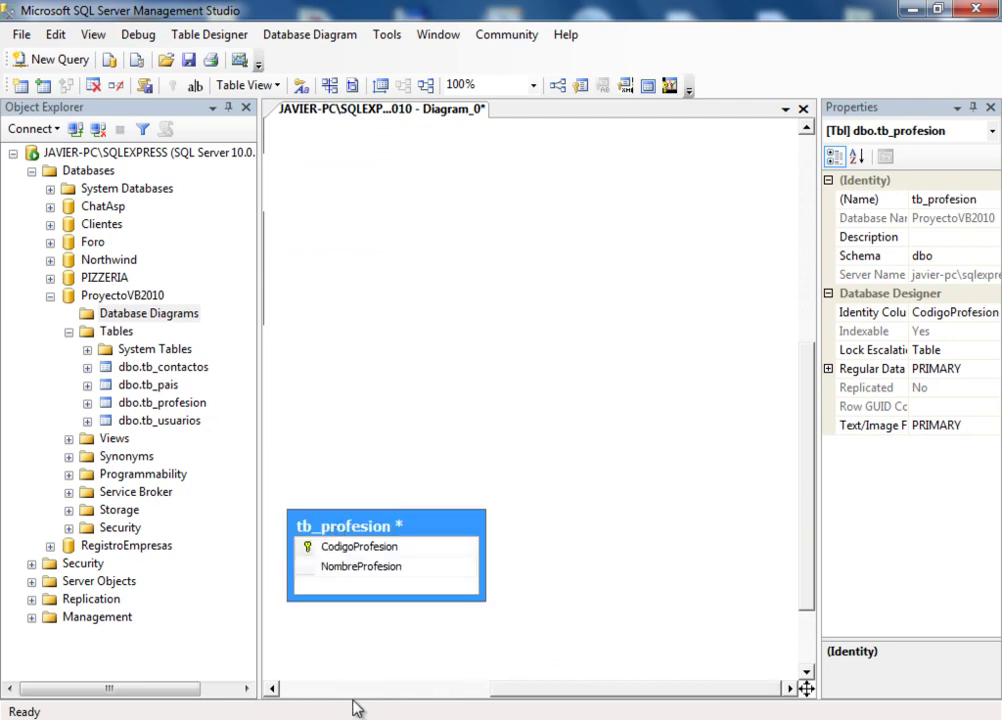
{"action": "left_click", "coordinate": [342, 692]}
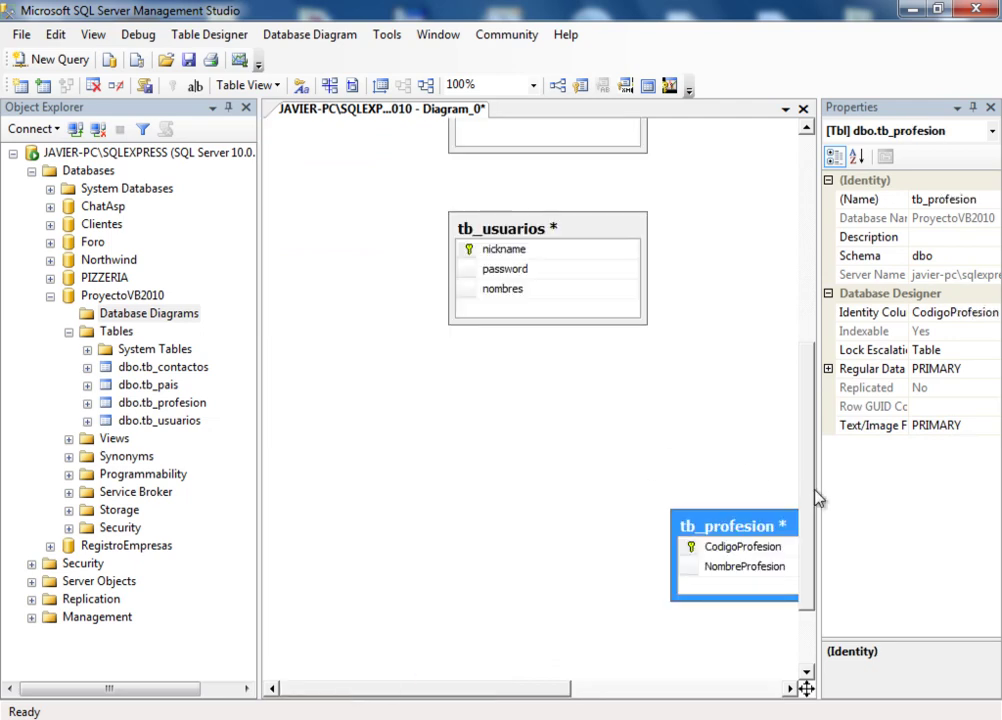
{"action": "left_click_drag", "start_coordinate": [814, 557], "coordinate": [820, 358]}
{"action": "left_click_drag", "start_coordinate": [523, 696], "coordinate": [586, 700]}
{"action": "left_click_drag", "start_coordinate": [813, 440], "coordinate": [786, 540]}
{"action": "left_click_drag", "start_coordinate": [660, 592], "coordinate": [698, 305]}
{"action": "left_click_drag", "start_coordinate": [818, 385], "coordinate": [832, 242]}
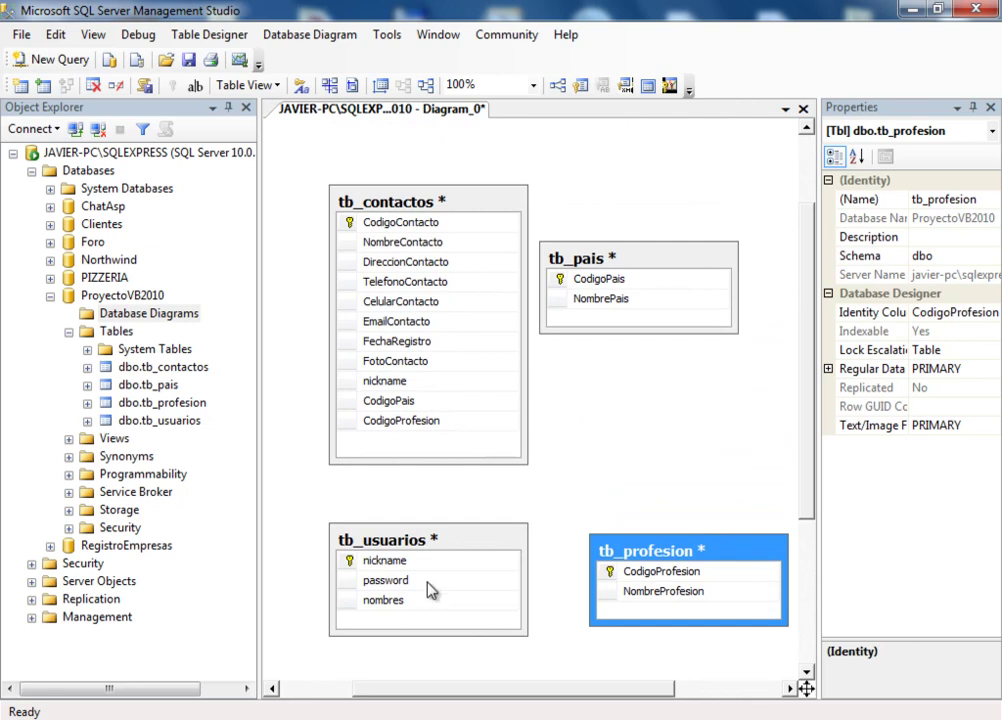
{"action": "left_click_drag", "start_coordinate": [409, 690], "coordinate": [403, 690]}
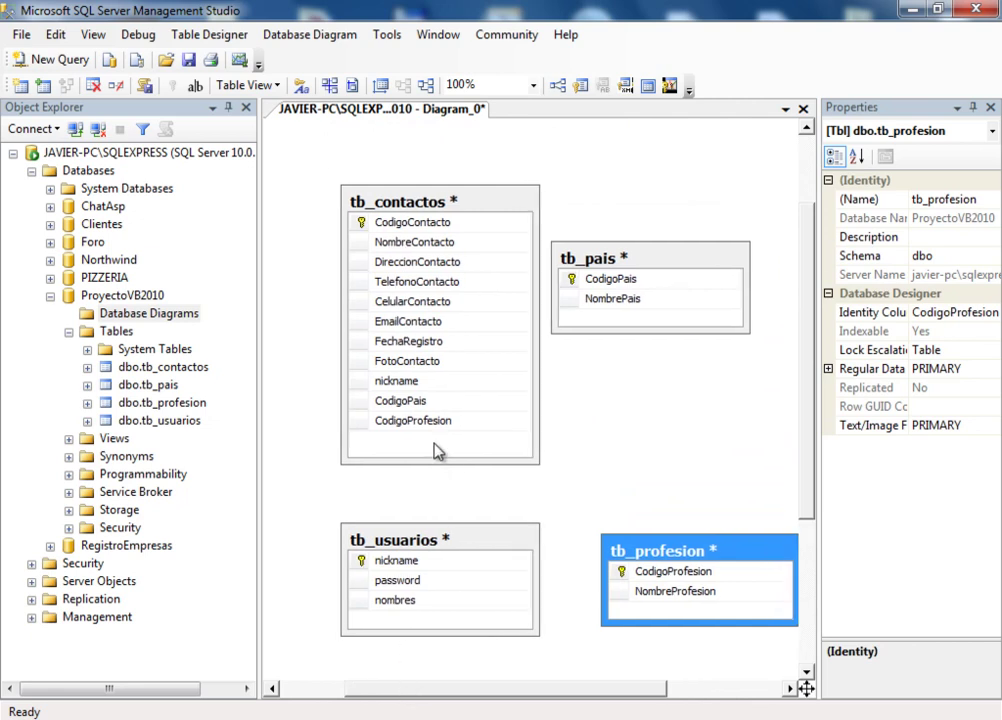
{"action": "left_click_drag", "start_coordinate": [637, 268], "coordinate": [681, 262]}
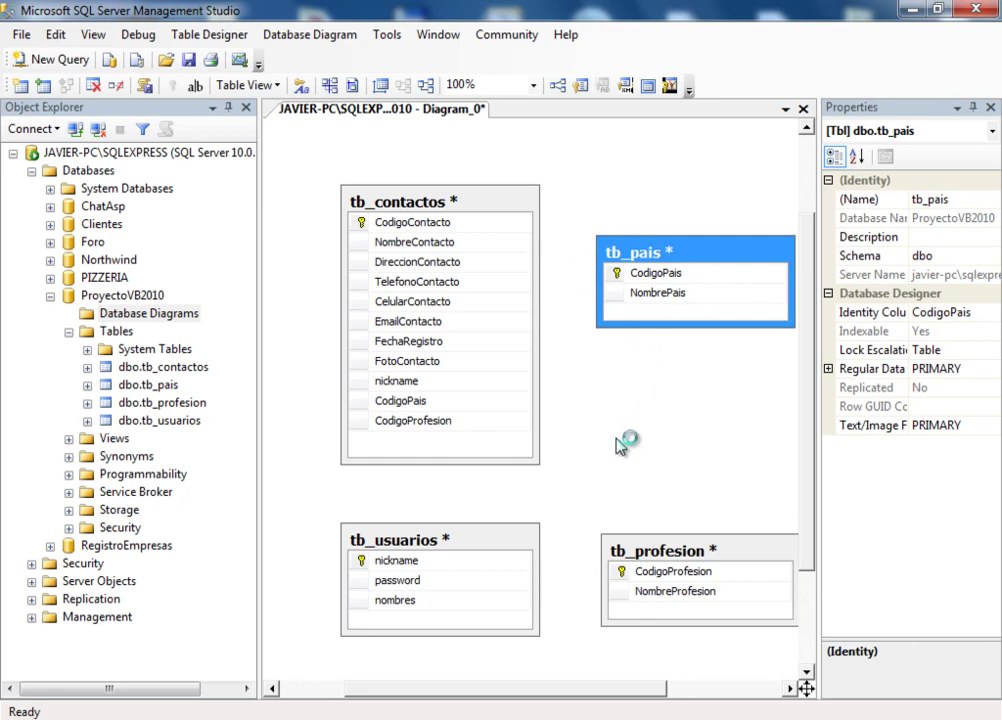
Relate nickname in tb_contactos to nickname in tb_usuarios as FK_tb_contactos_tb_usuarios, and shift tb_usuarios slightly down and to the left
{"action": "left_click", "coordinate": [416, 382]}
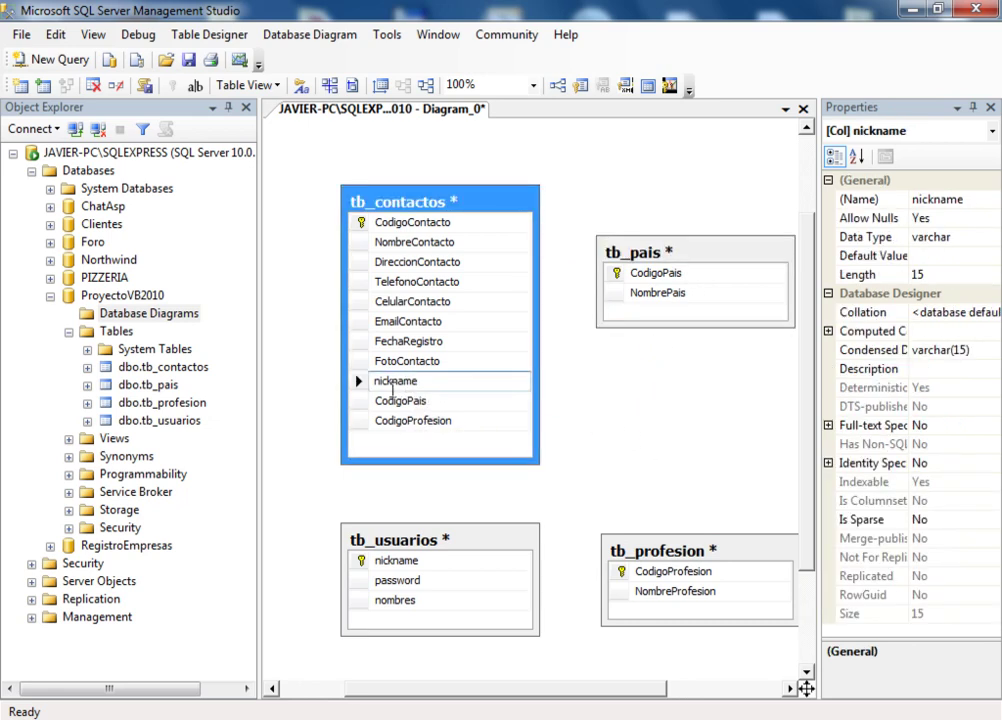
{"action": "left_click", "coordinate": [359, 383]}
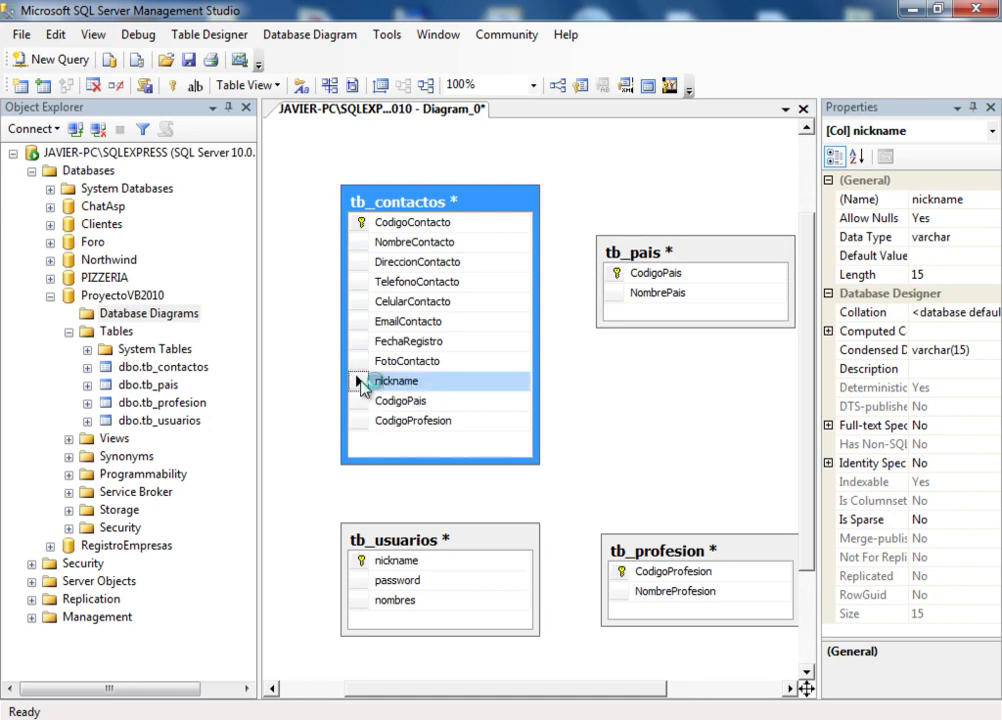
{"action": "left_click_drag", "start_coordinate": [368, 487], "coordinate": [367, 566]}
{"action": "left_click_drag", "start_coordinate": [360, 381], "coordinate": [362, 563]}
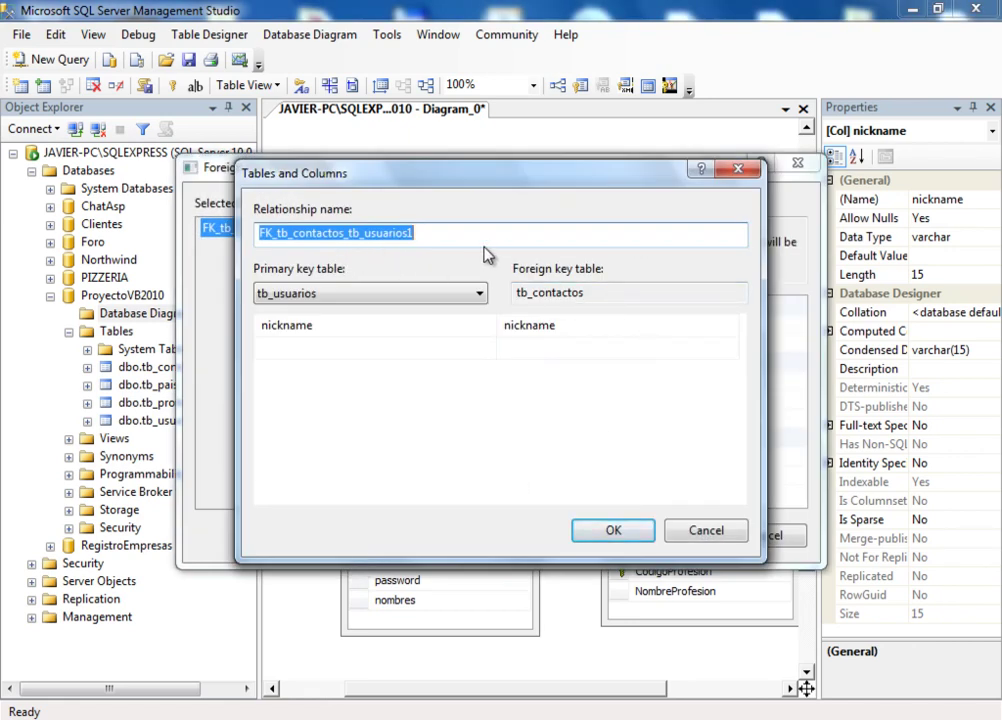
{"action": "left_click", "coordinate": [445, 240]}
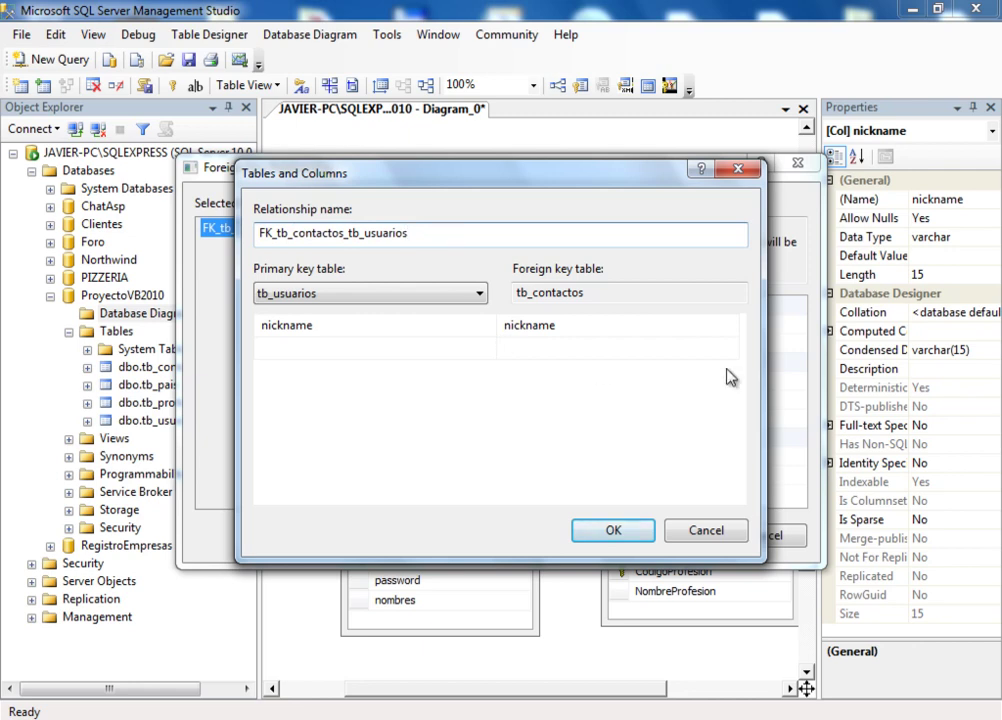
{"action": "left_click", "coordinate": [477, 293]}
{"action": "left_click", "coordinate": [297, 308]}
{"action": "left_click", "coordinate": [293, 325]}
{"action": "left_click", "coordinate": [611, 531]}
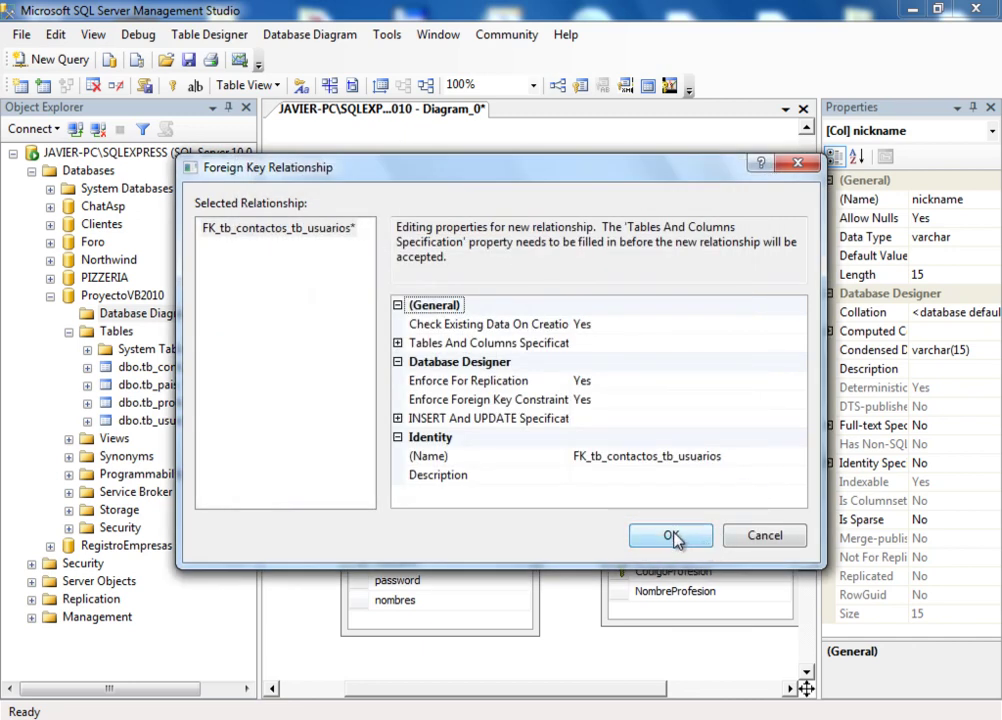
{"action": "left_click", "coordinate": [670, 536]}
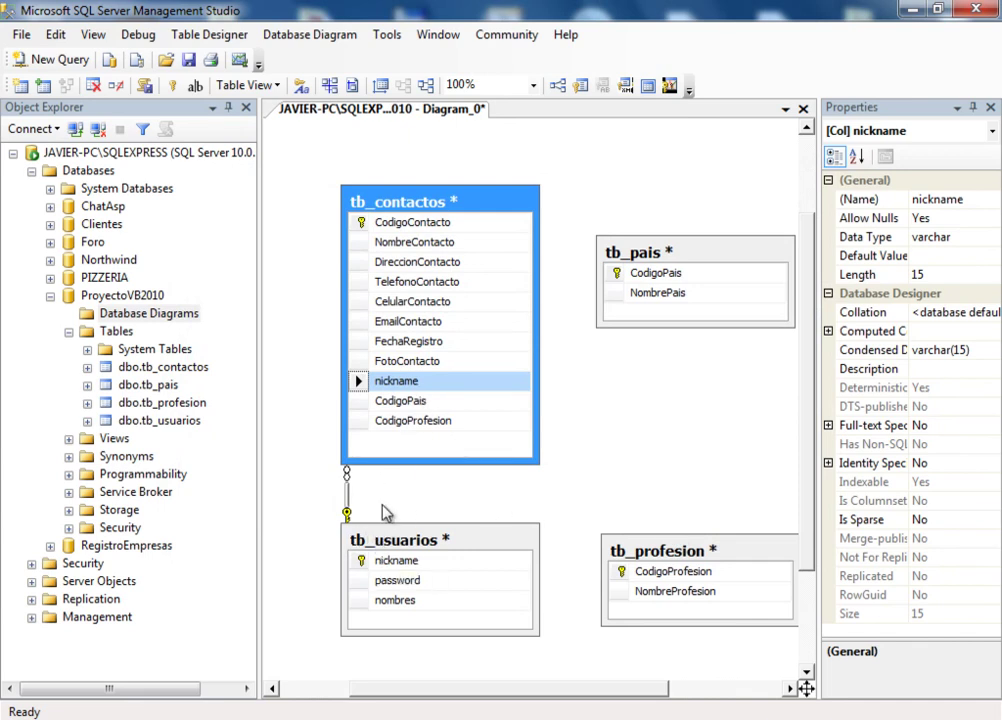
{"action": "left_click_drag", "start_coordinate": [394, 548], "coordinate": [362, 566]}
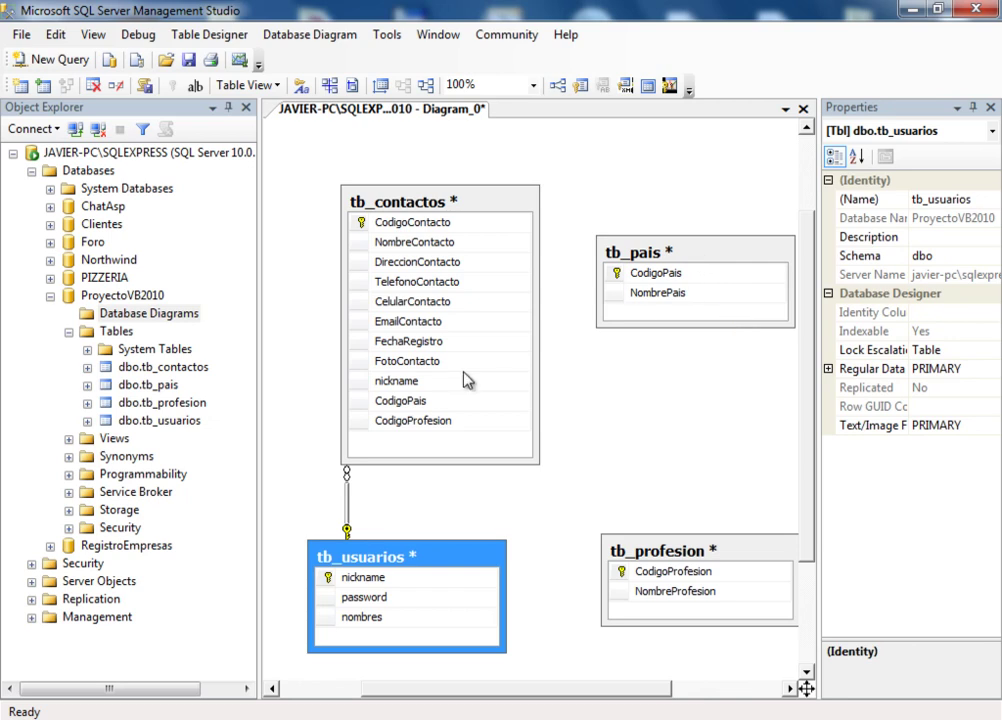
Create the foreign key FK_tb_contactos_tb_pais, linking CodigoPais in tb_contactos to the primary key CodigoPais of tb_pais
{"action": "left_click", "coordinate": [362, 402]}
{"action": "left_click_drag", "start_coordinate": [362, 405], "coordinate": [622, 283]}
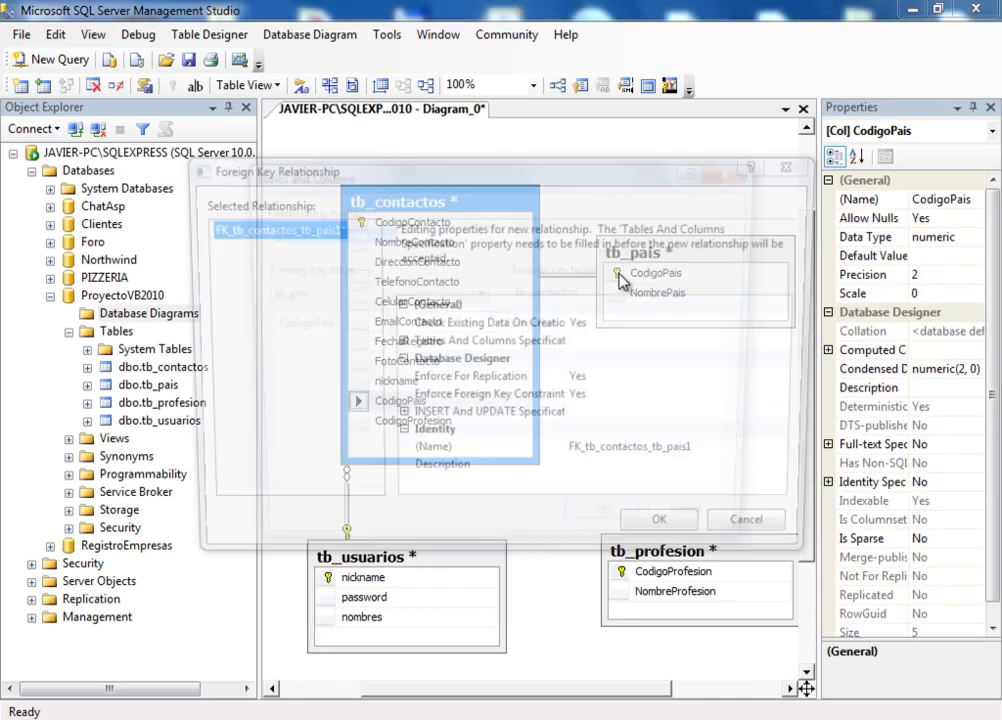
{"action": "left_click", "coordinate": [411, 232]}
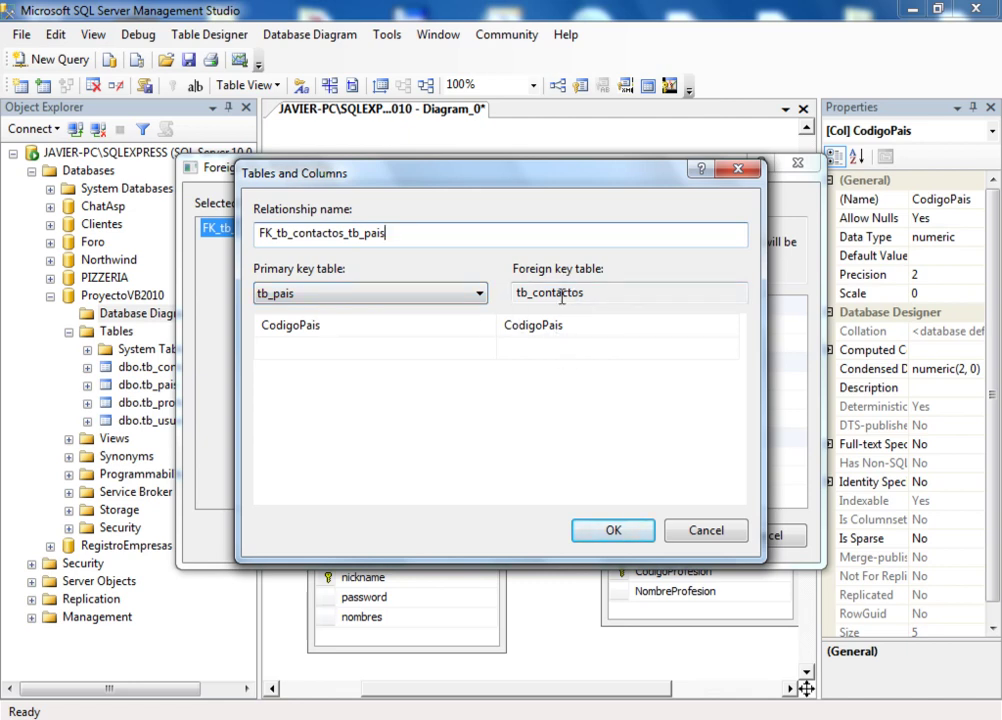
{"action": "left_click", "coordinate": [617, 530]}
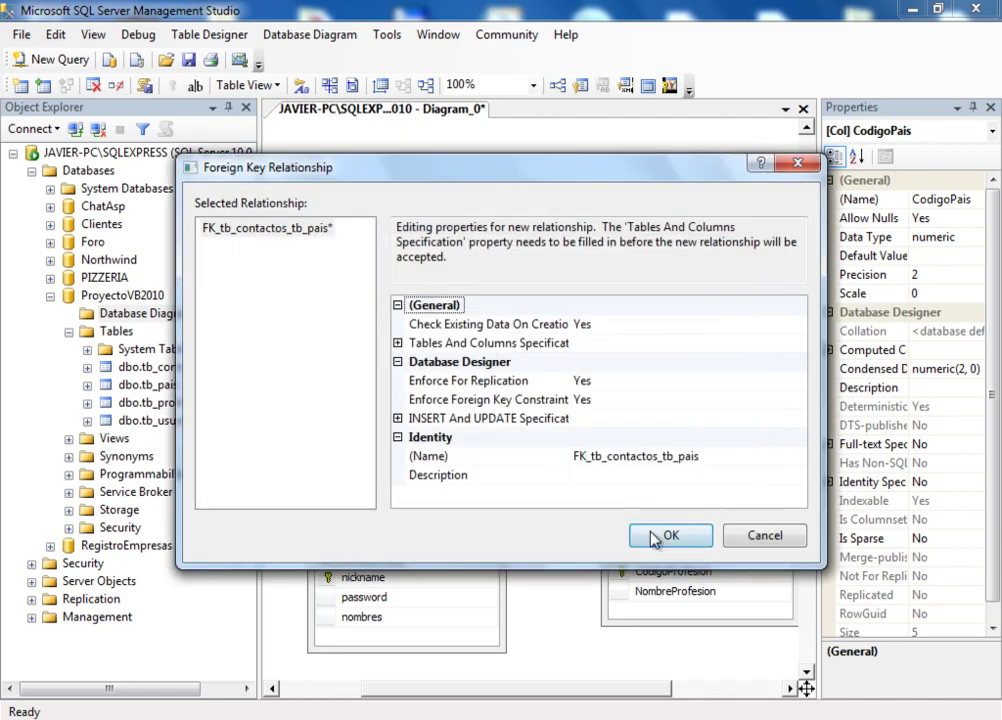
{"action": "left_click", "coordinate": [650, 537]}
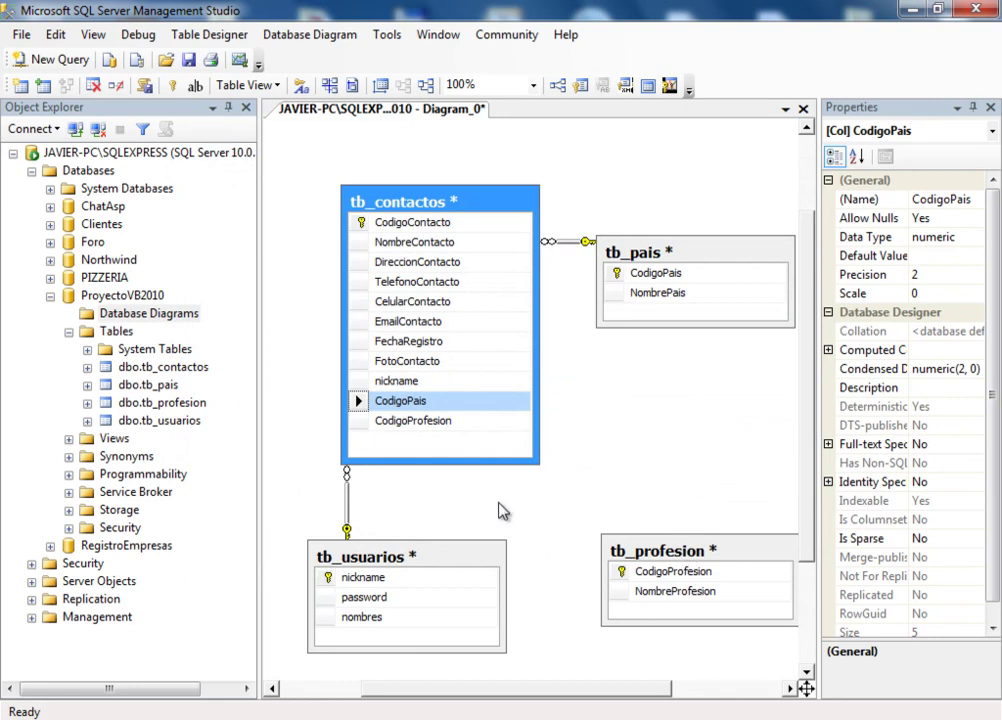
Create the foreign key FK_tb_contactos_tb_profesion, linking CodigoProfesion in tb_contactos to the primary key CodigoProfesion of tb_profesion
{"action": "left_click", "coordinate": [358, 421]}
{"action": "left_click_drag", "start_coordinate": [360, 424], "coordinate": [625, 580]}
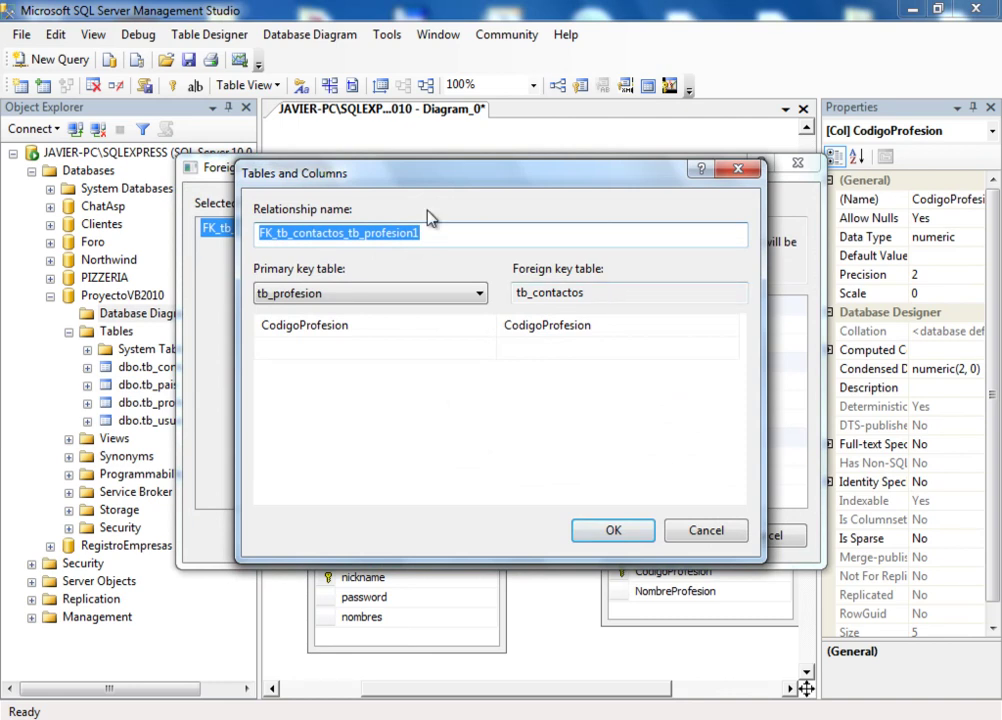
{"action": "left_click", "coordinate": [561, 239]}
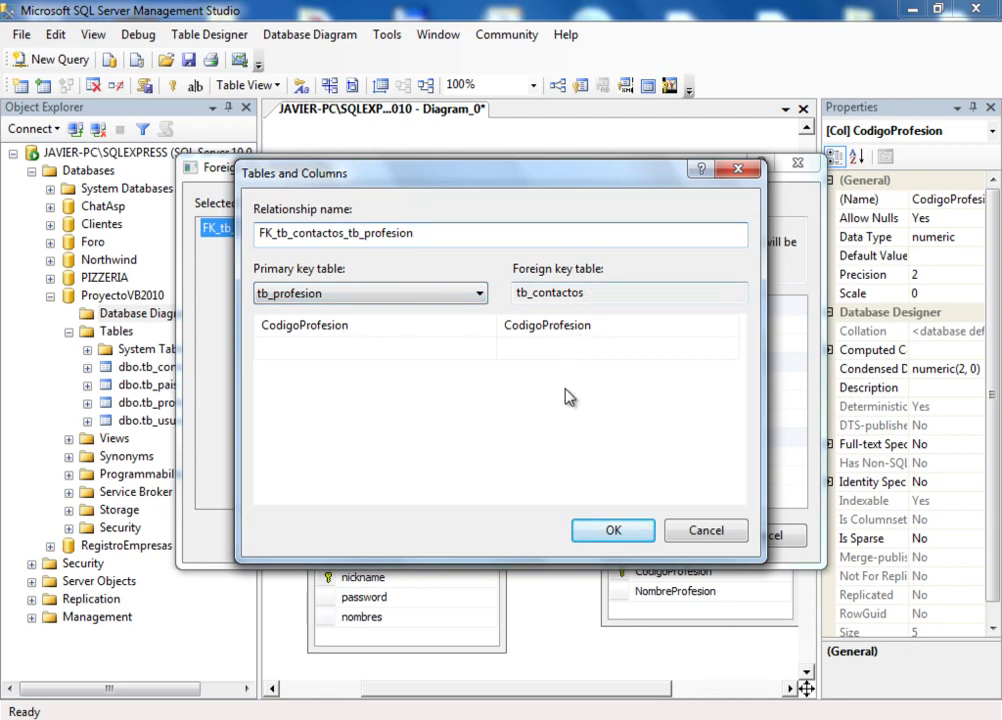
{"action": "left_click", "coordinate": [620, 527]}
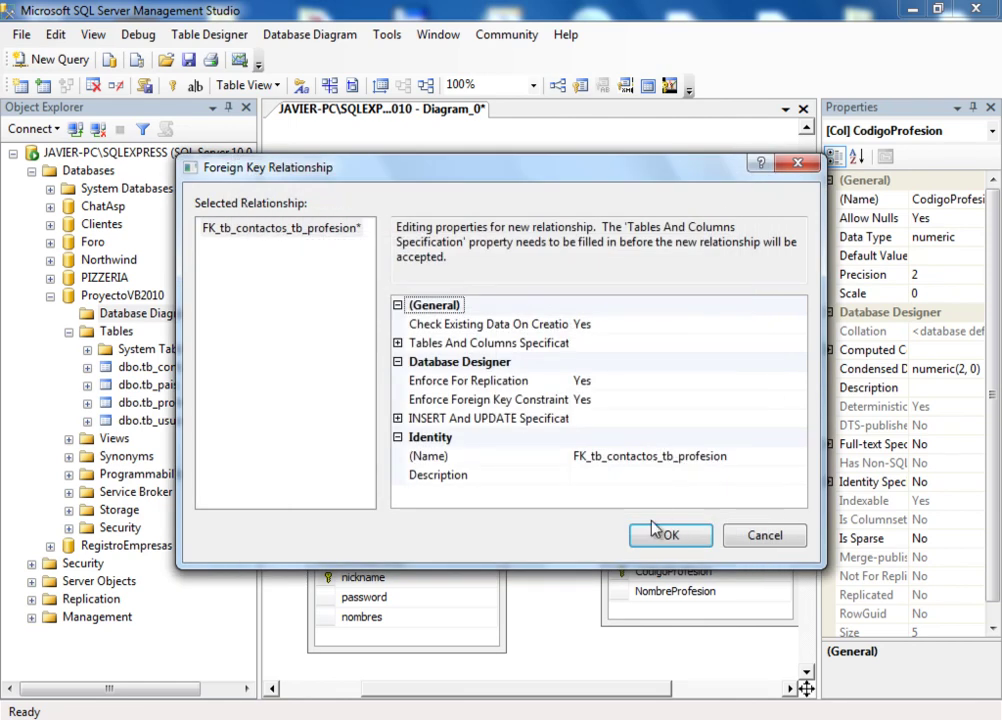
{"action": "left_click", "coordinate": [662, 538]}
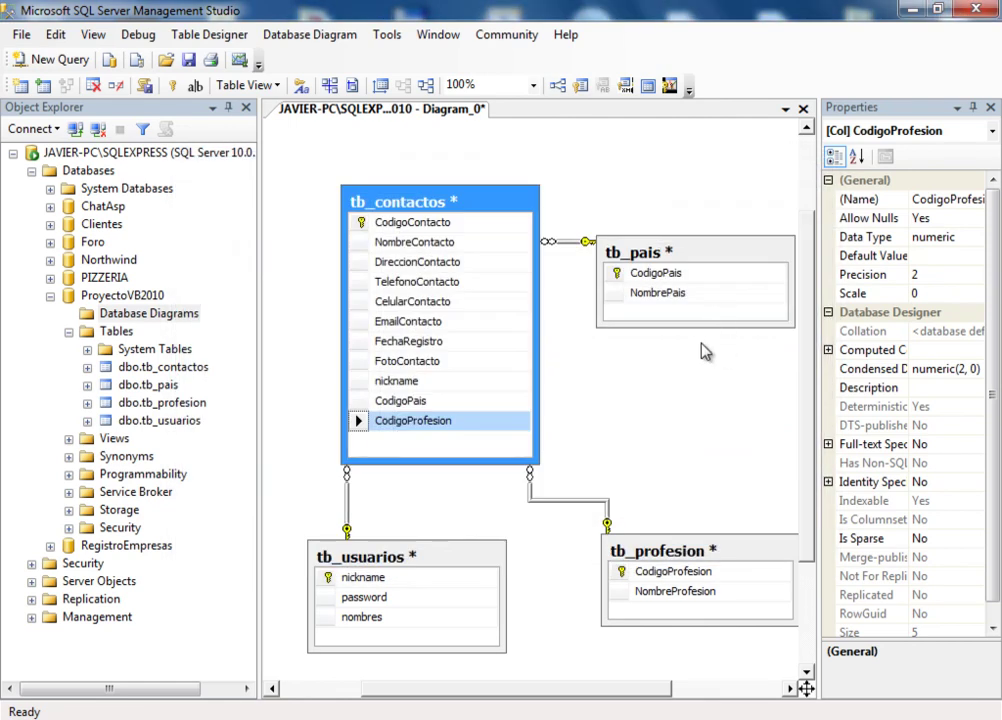
Save the diagram as Diagrama_Proyecto and accept saving the affected tables to the database
{"action": "right_click", "coordinate": [350, 108]}
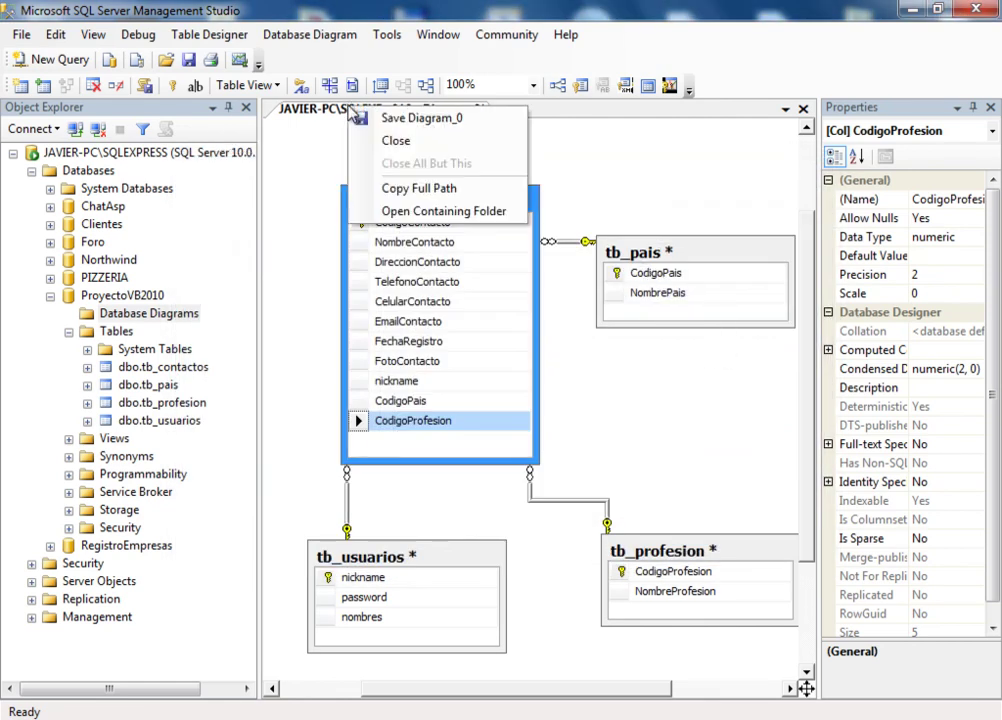
{"action": "left_click", "coordinate": [417, 118]}
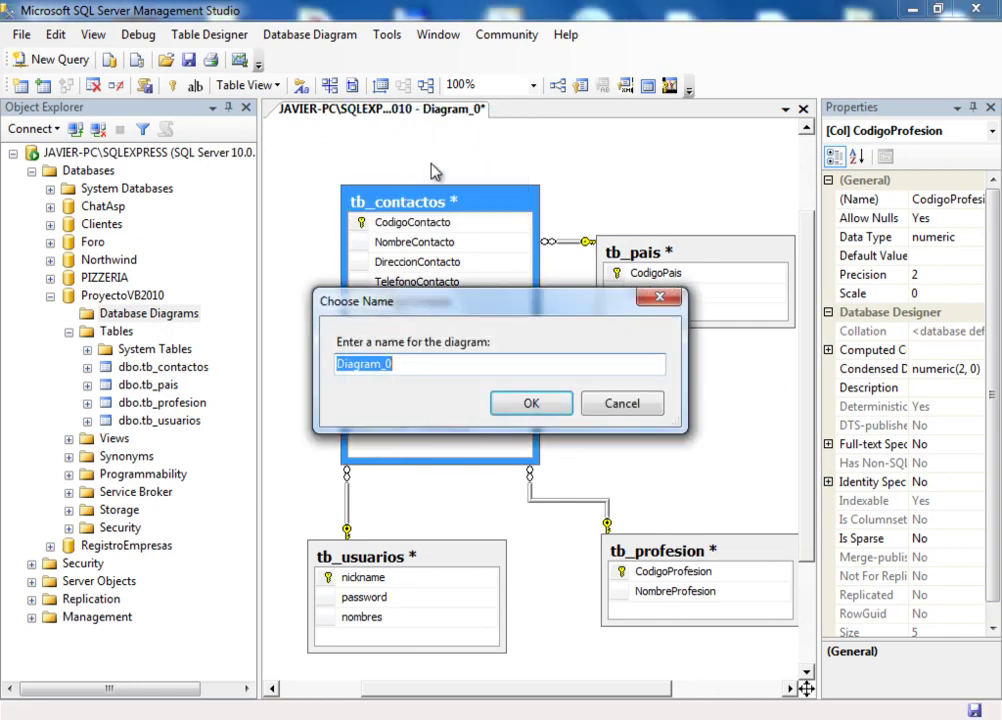
{"action": "key", "text": "End"}
{"action": "key", "text": "BackSpace"}
{"action": "key", "text": "BackSpace"}
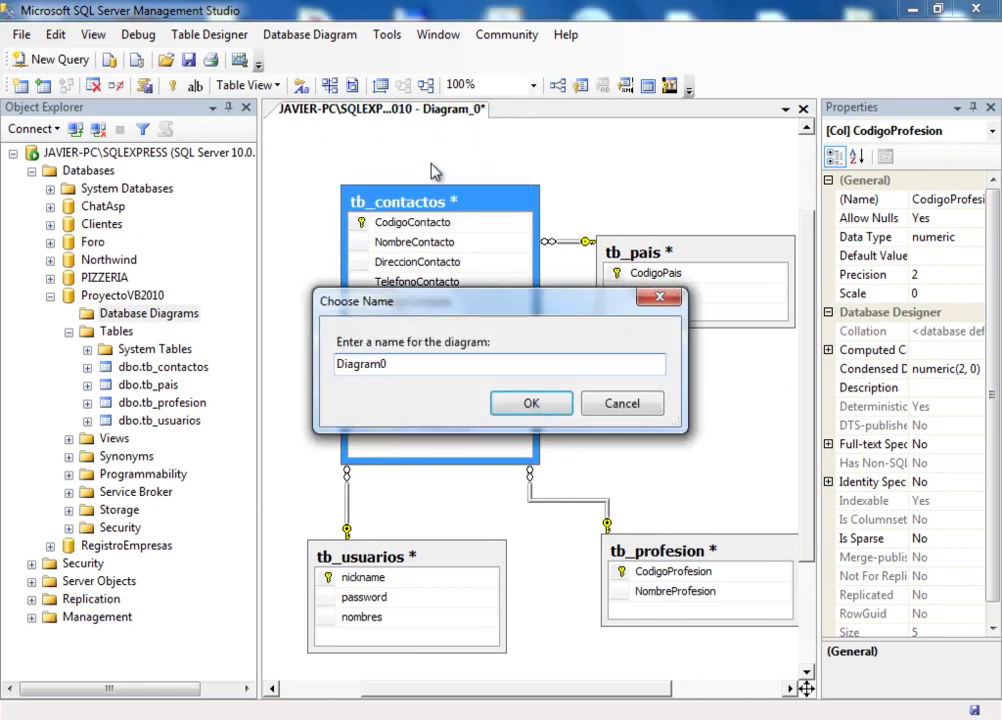
{"action": "key", "text": "BackSpace"}
{"action": "type", "text": "a_Proyecto"}
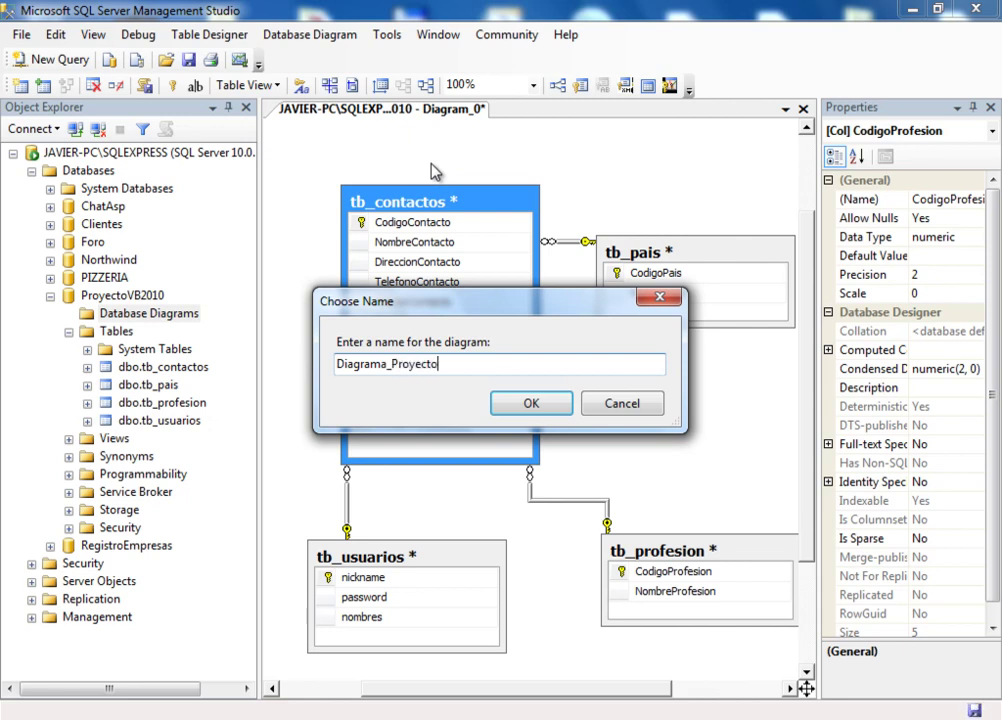
{"action": "left_click", "coordinate": [531, 405]}
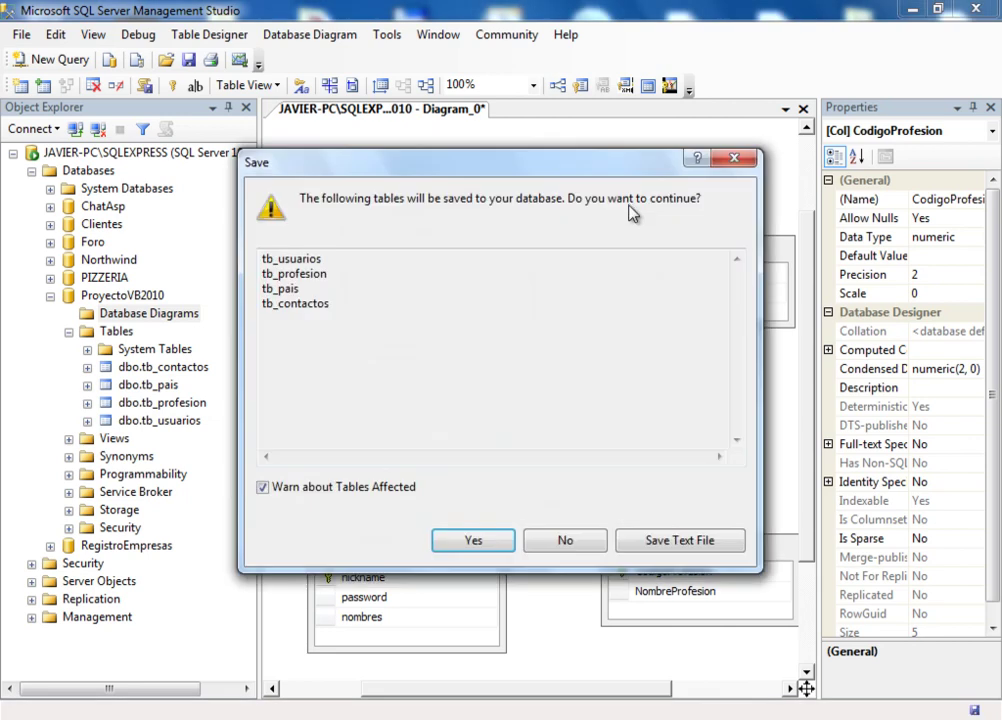
{"action": "left_click", "coordinate": [471, 541]}
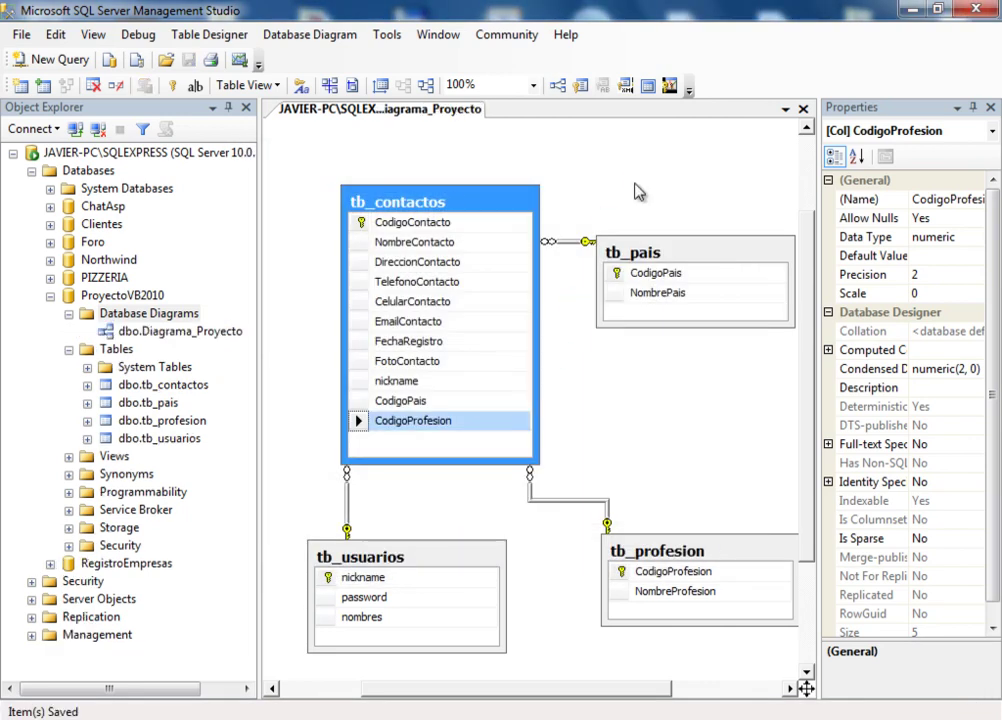
Look up the saved diagram under ProyectoVB2010 and expand the database's Programmability and Stored Procedures folders
{"action": "left_click", "coordinate": [195, 331]}
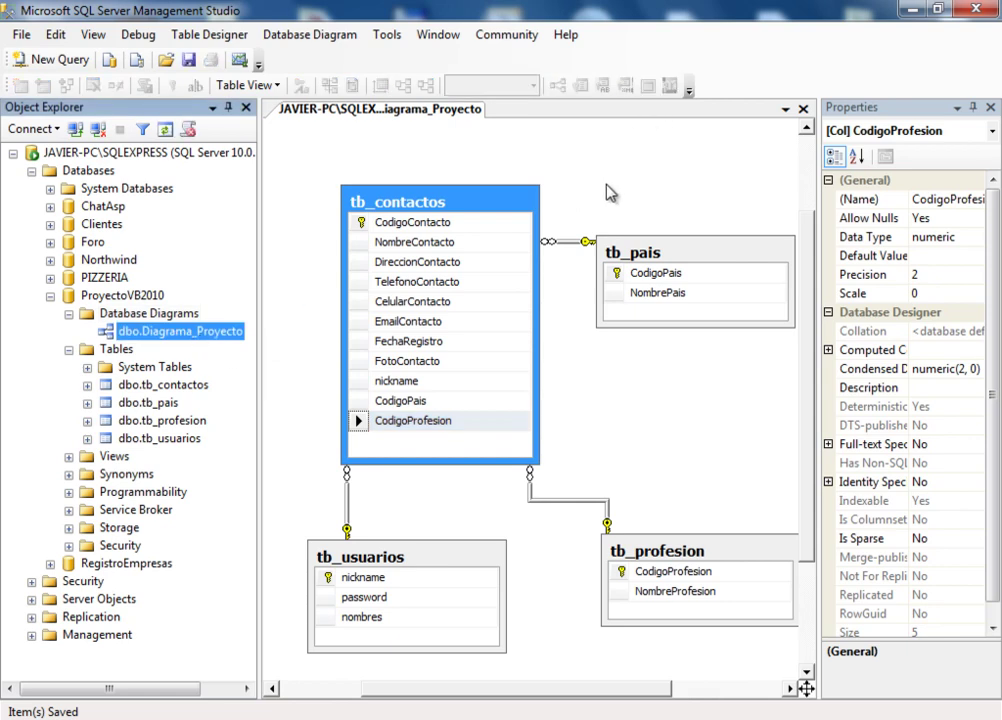
{"action": "left_click", "coordinate": [50, 296]}
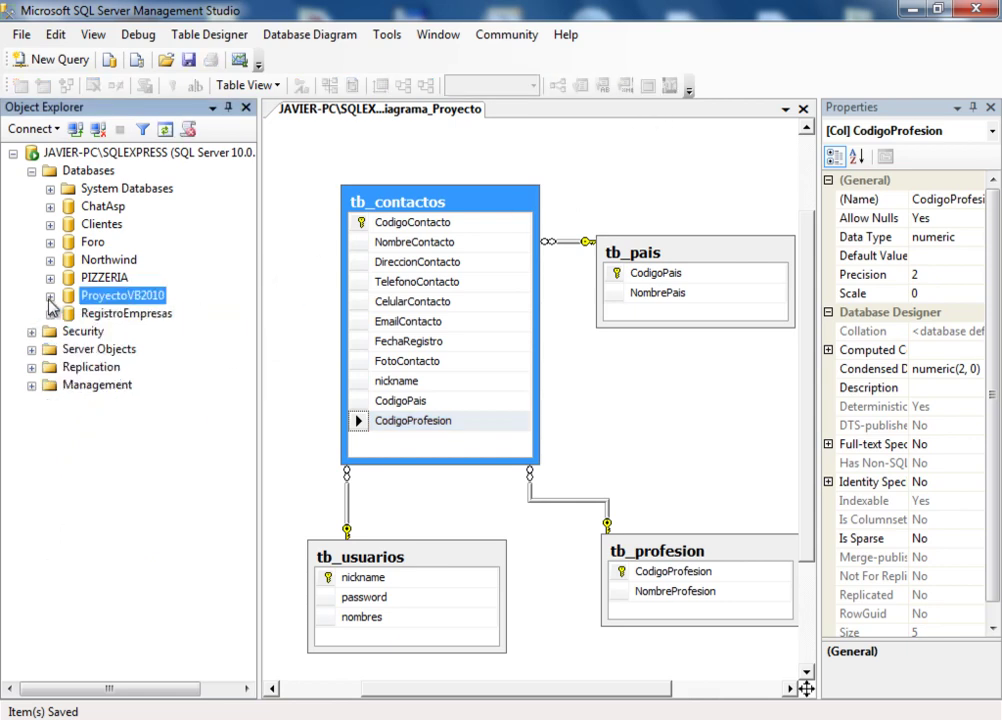
{"action": "left_click", "coordinate": [50, 296]}
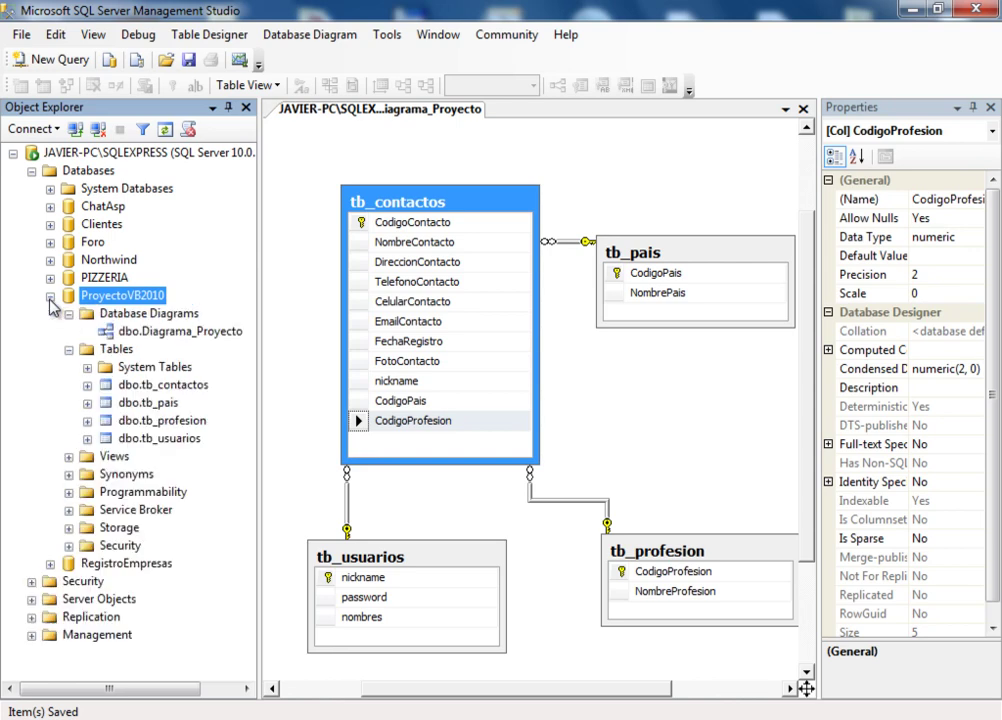
{"action": "left_click", "coordinate": [69, 492]}
{"action": "left_click", "coordinate": [87, 510]}
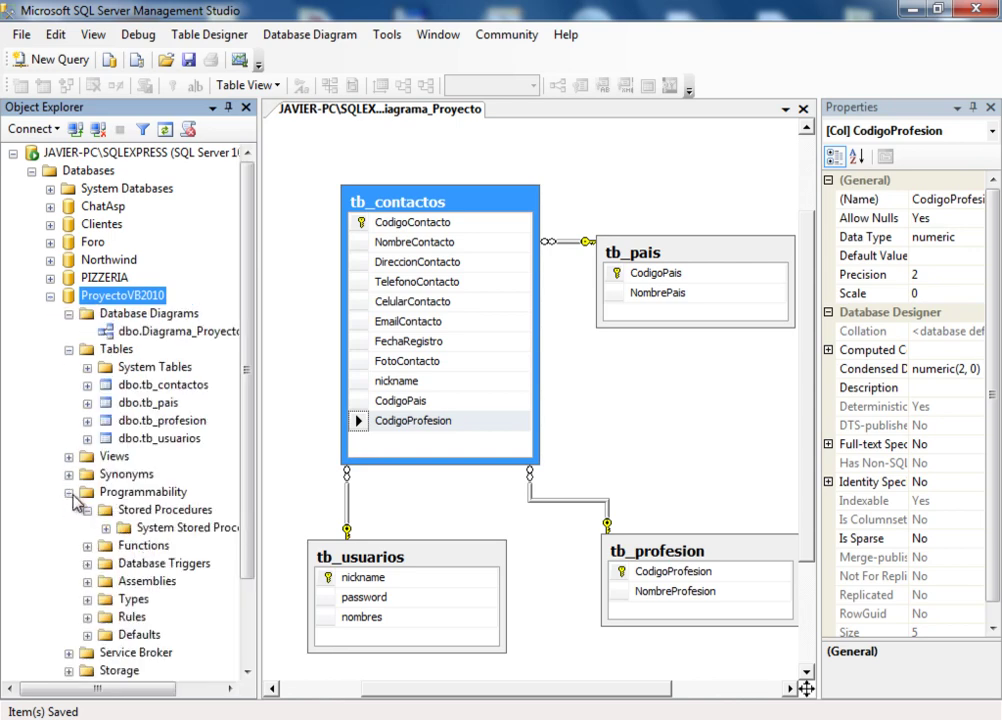
Create a new stored procedure script in ProyectoVB2010 and delete all of its template text
{"action": "left_click", "coordinate": [148, 514]}
{"action": "right_click", "coordinate": [148, 518]}
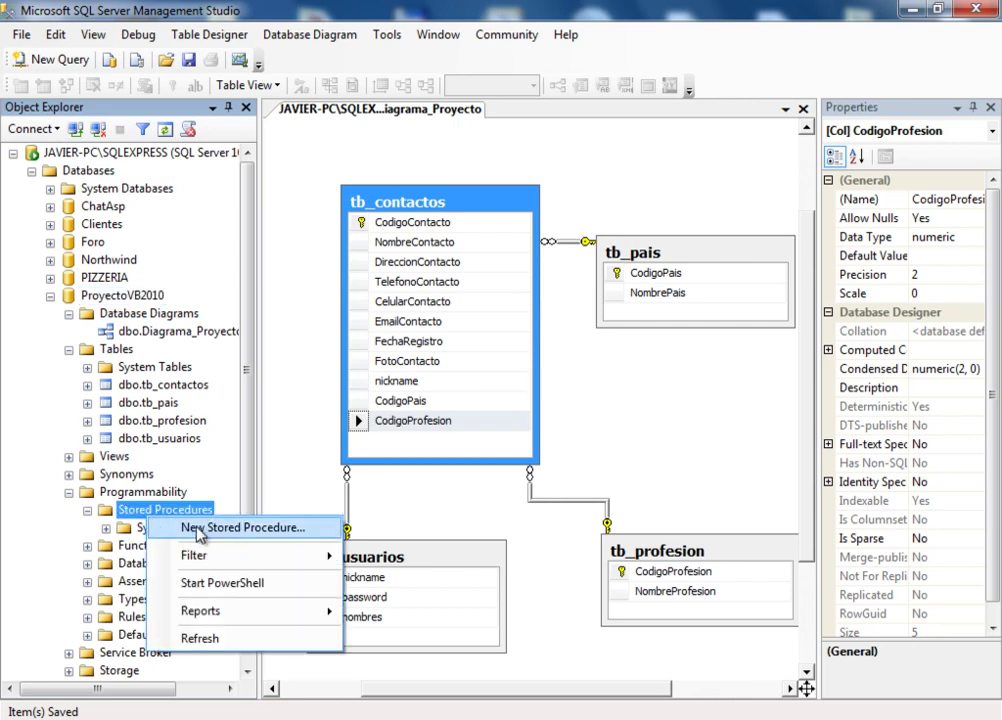
{"action": "left_click", "coordinate": [206, 532]}
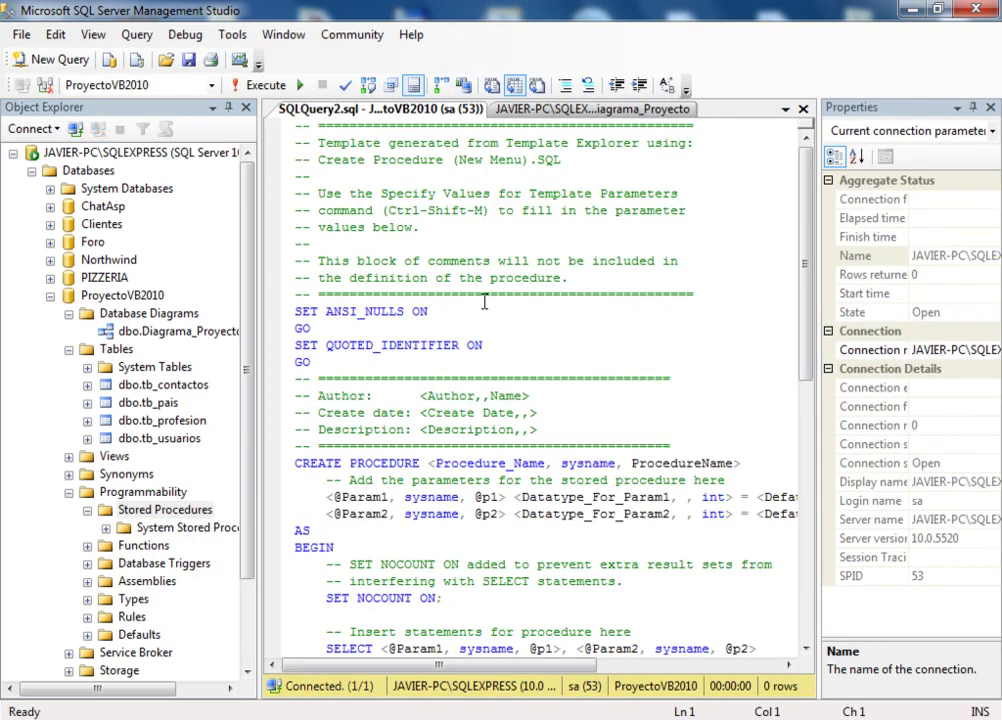
{"action": "key", "text": "shift+Down"}
{"action": "key", "text": "shift+Down"}
{"action": "key", "text": "shift+Down"}
{"action": "key", "text": "shift+Down"}
{"action": "key", "text": "shift+Down"}
{"action": "key", "text": "shift+Down"}
{"action": "key", "text": "shift+Down"}
{"action": "key", "text": "shift+Down"}
{"action": "key", "text": "shift+Down"}
{"action": "key", "text": "shift+Down"}
{"action": "key", "text": "shift+Down"}
{"action": "key", "text": "shift+Down"}
{"action": "key", "text": "shift+Down"}
{"action": "key", "text": "shift+Down"}
{"action": "key", "text": "shift+Down"}
{"action": "key", "text": "shift+Down"}
{"action": "key", "text": "shift+Down"}
{"action": "key", "text": "shift+Down"}
{"action": "key", "text": "shift+Down"}
{"action": "key", "text": "shift+Down"}
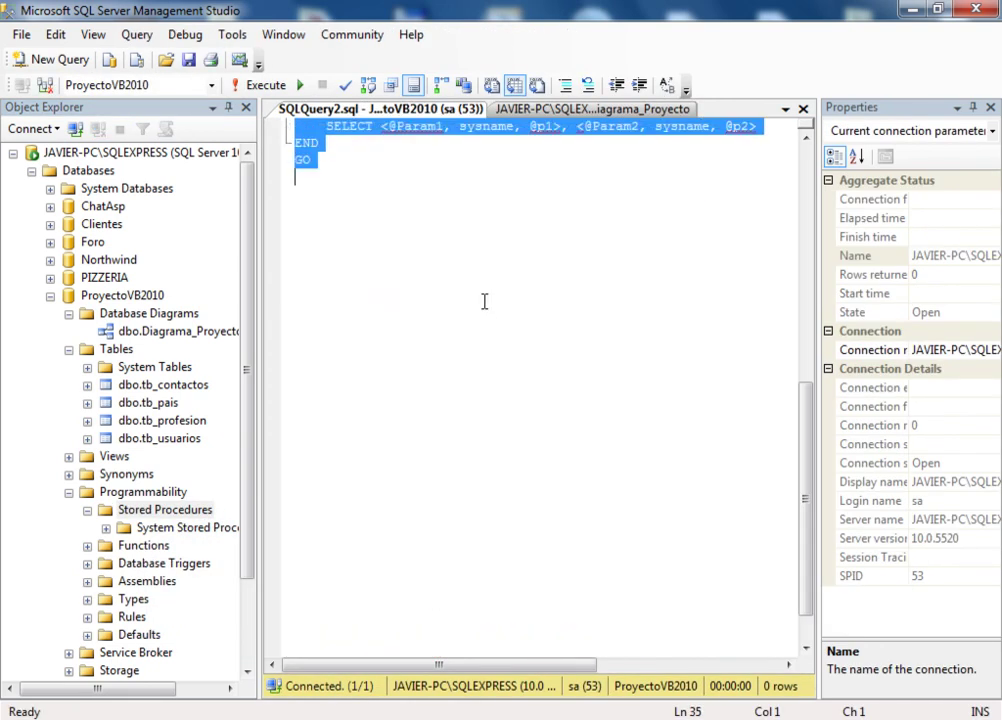
{"action": "key", "text": "Delete"}
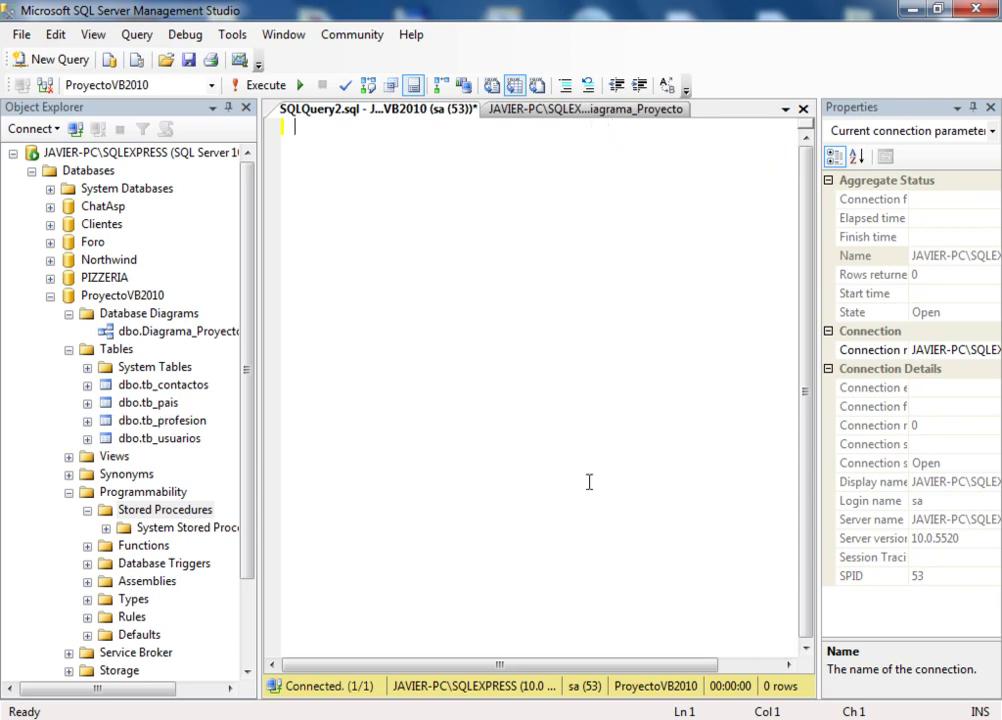
Write the procedure header CREATE PROCEDURE sp_listadoPais with AS on the following line
{"action": "type", "text": "CREATE PROCEDU"}
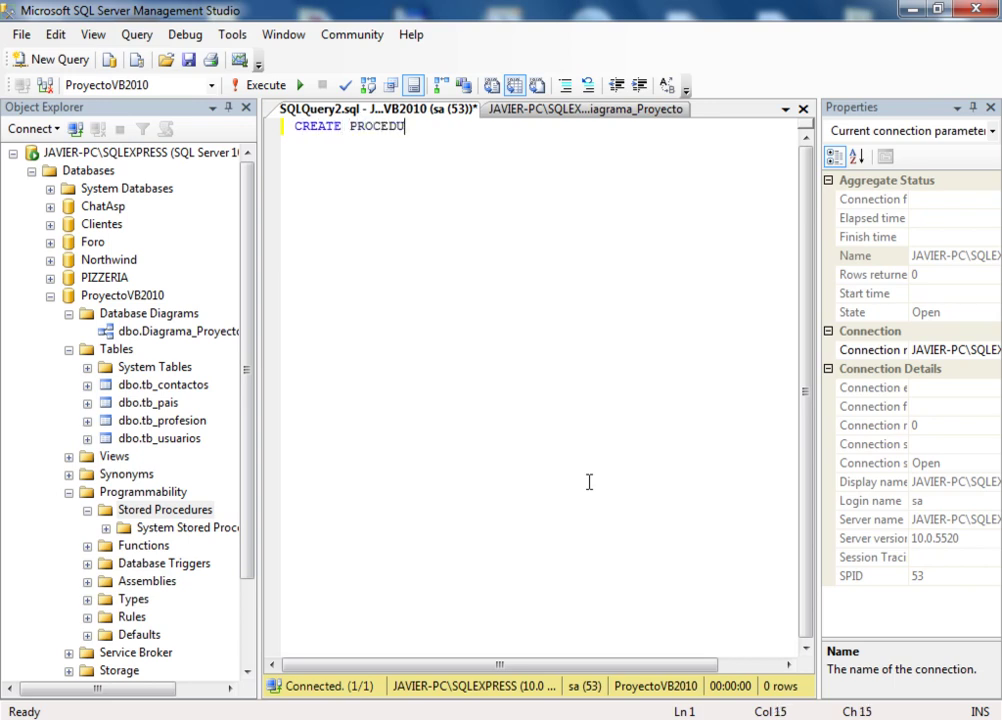
{"action": "type", "text": "RE sp_li"}
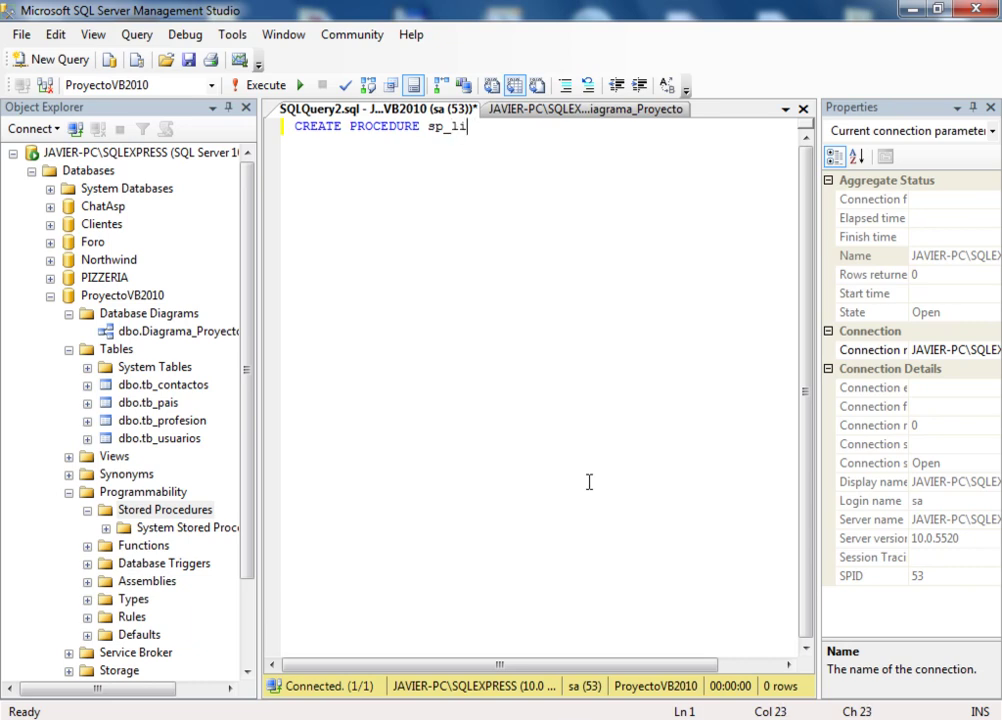
{"action": "type", "text": "stadoPais"}
{"action": "key", "text": "Return"}
{"action": "type", "text": "AS"}
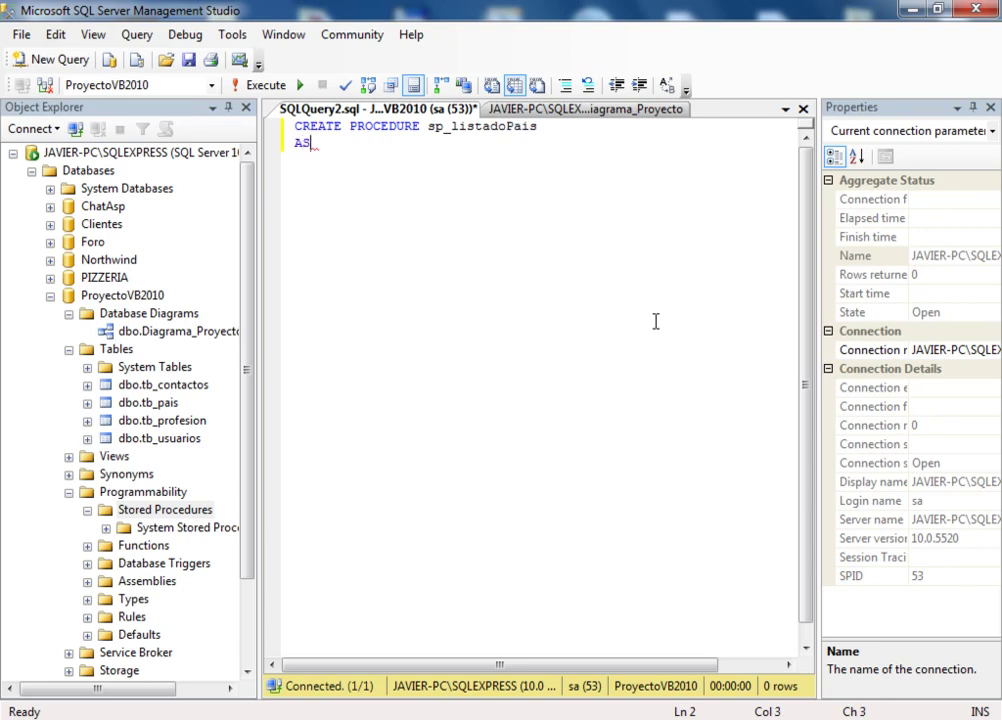
Add a BEGIN and END block with an empty line inside it, followed by GO
{"action": "key", "text": "Return"}
{"action": "type", "text": "B"}
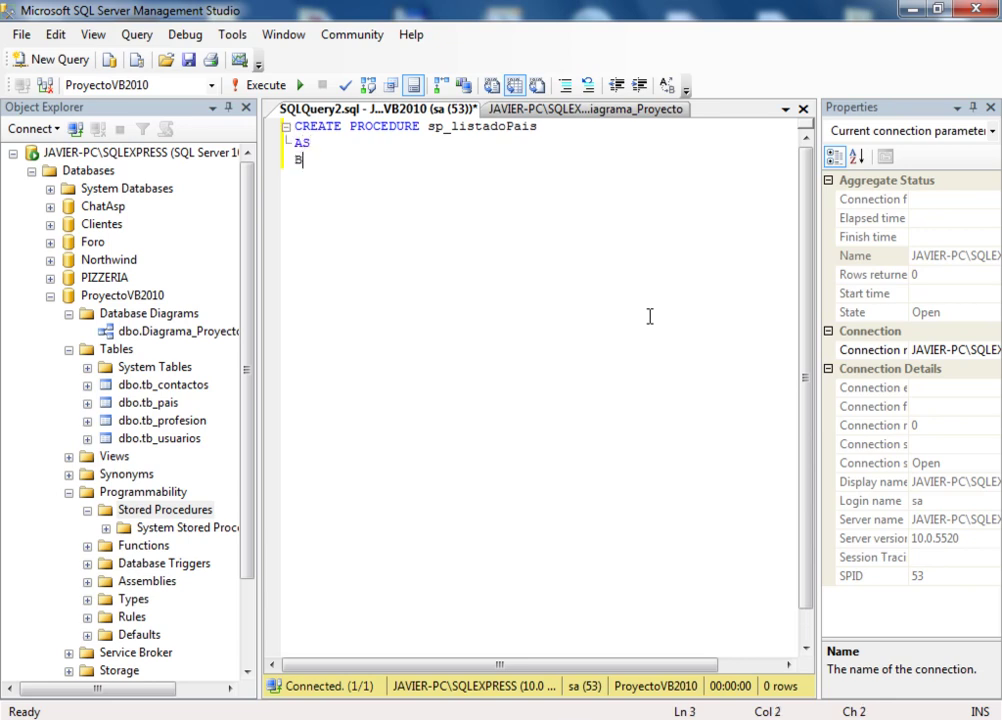
{"action": "type", "text": "EGIN"}
{"action": "key", "text": "Return"}
{"action": "key", "text": "Return"}
{"action": "type", "text": "END"}
{"action": "key", "text": "Return"}
{"action": "type", "text": "GO"}
Insert the indented statement SET NOCOUNT ON; inside the BEGIN and END block
{"action": "key", "text": "Up"}
{"action": "key", "text": "Up"}
{"action": "key", "text": "Tab"}
{"action": "type", "text": "º"}
{"action": "key", "text": "BackSpace"}
{"action": "key", "text": "BackSpace"}
{"action": "key", "text": "Tab"}
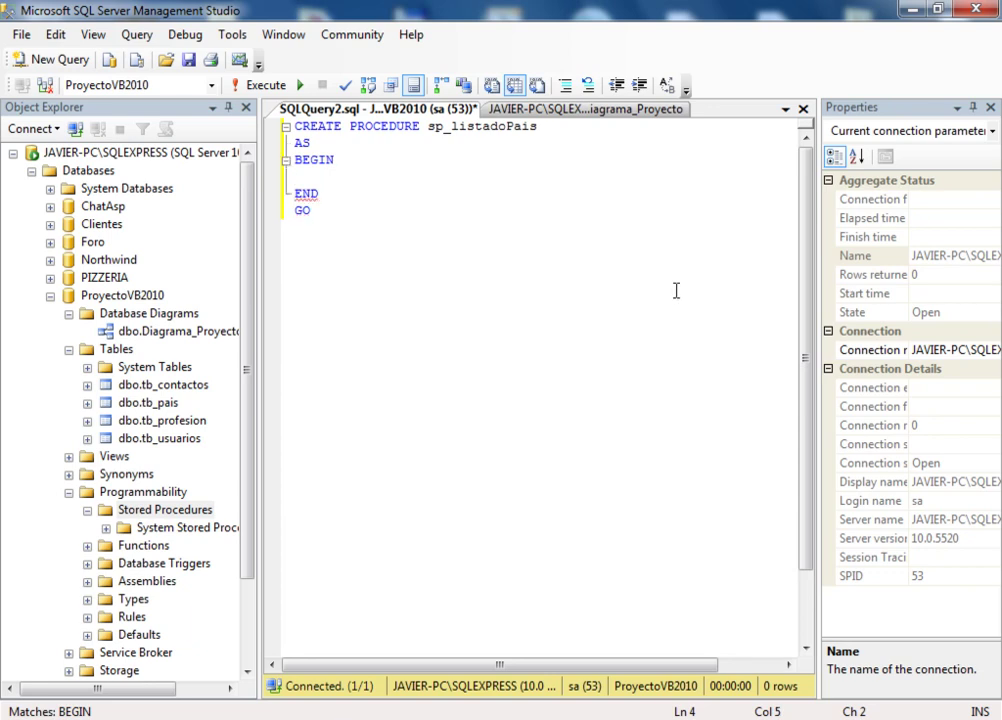
{"action": "type", "text": "SET NOCOUNT ON"}
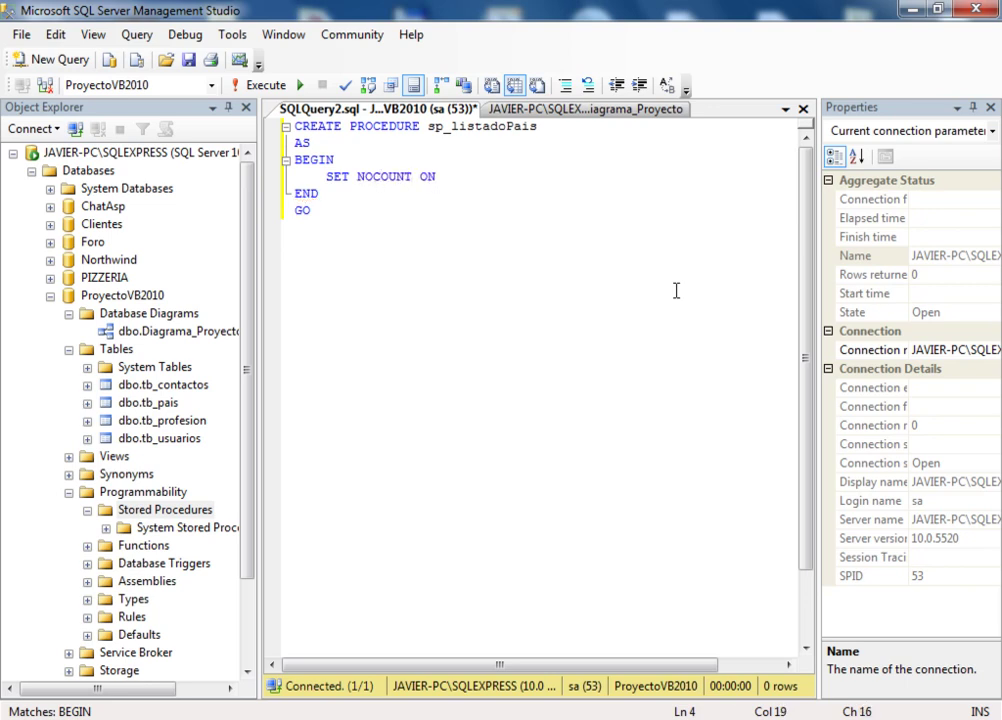
{"action": "type", "text": ";"}
Add the query SELECT * FROM tb_pais on a new line below SET NOCOUNT ON;
{"action": "key", "text": "Return"}
{"action": "type", "text": "SELECT * FROM "}
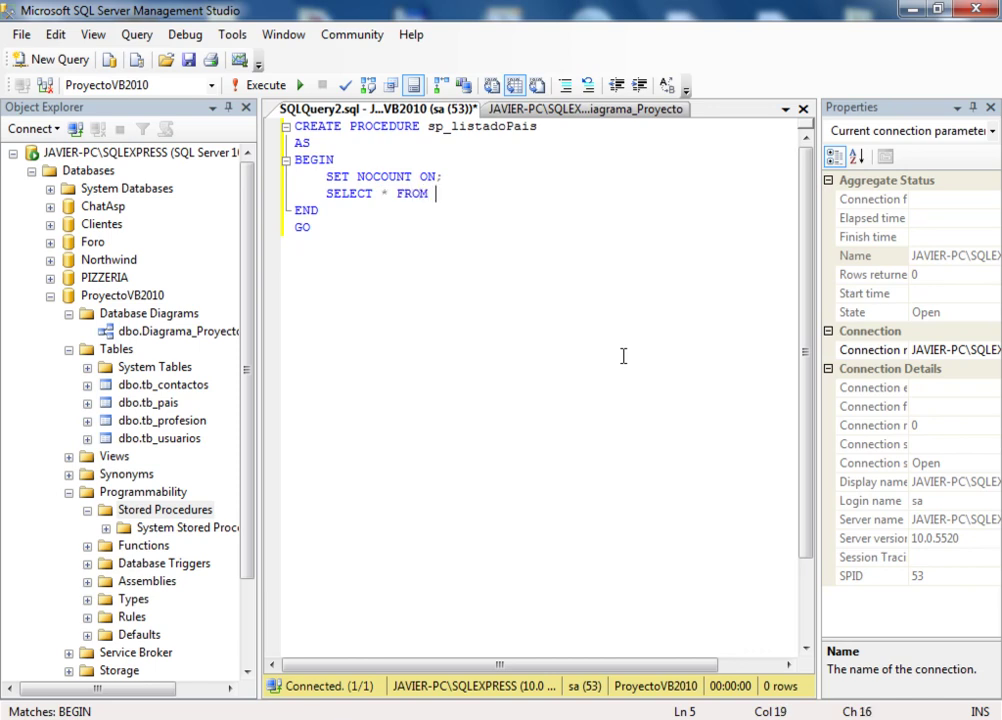
{"action": "type", "text": "tv"}
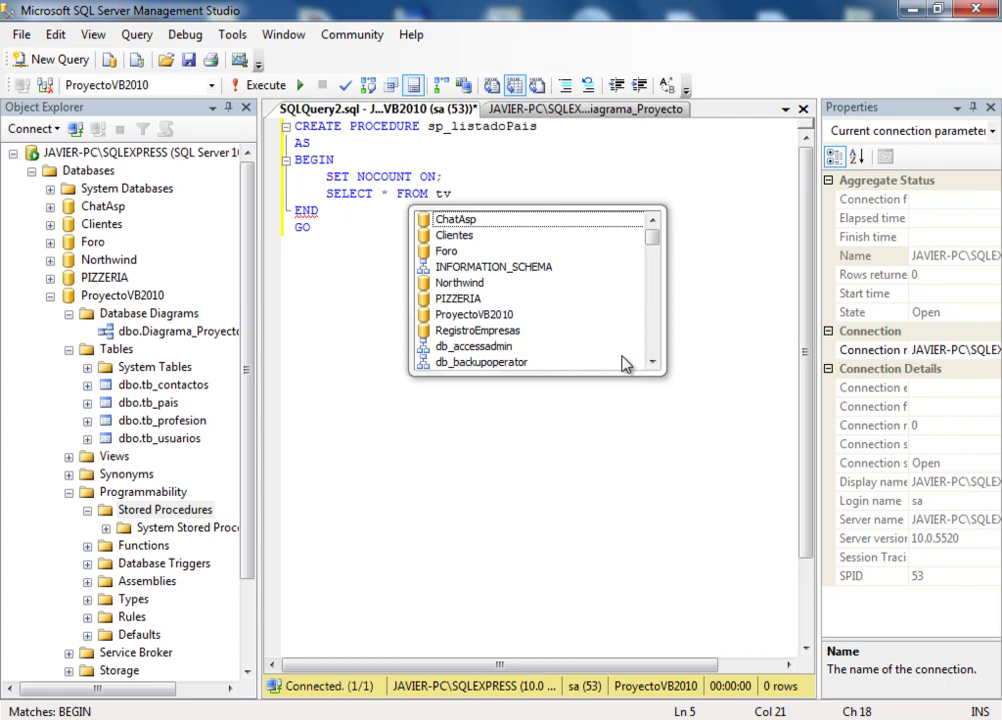
{"action": "key", "text": "BackSpace"}
{"action": "type", "text": "b"}
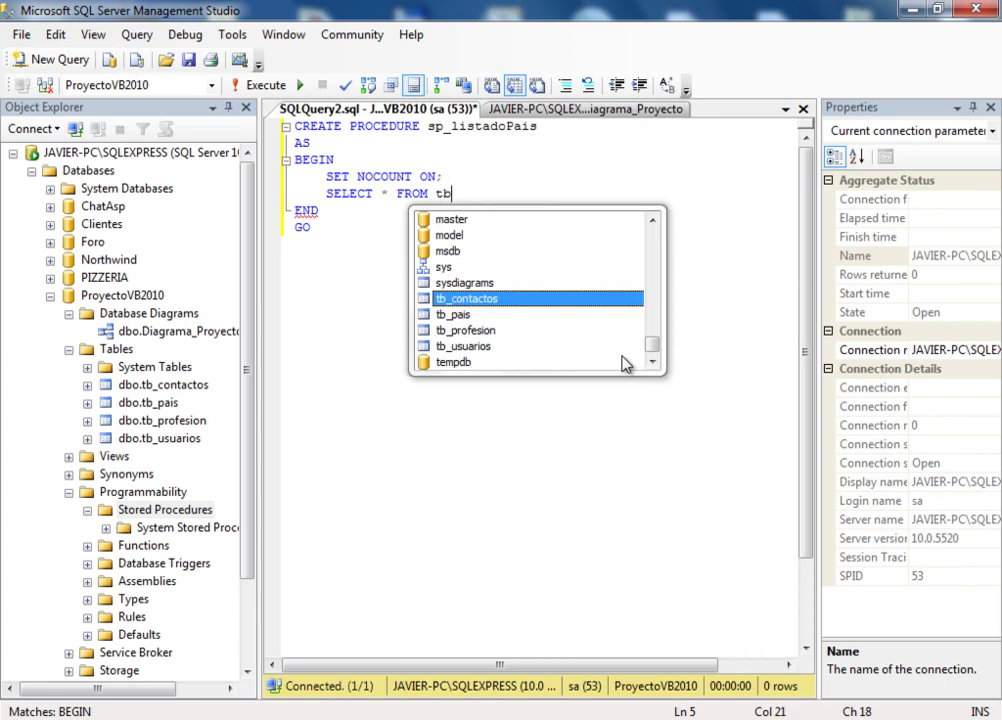
{"action": "key", "text": "Down"}
{"action": "key", "text": "Tab"}
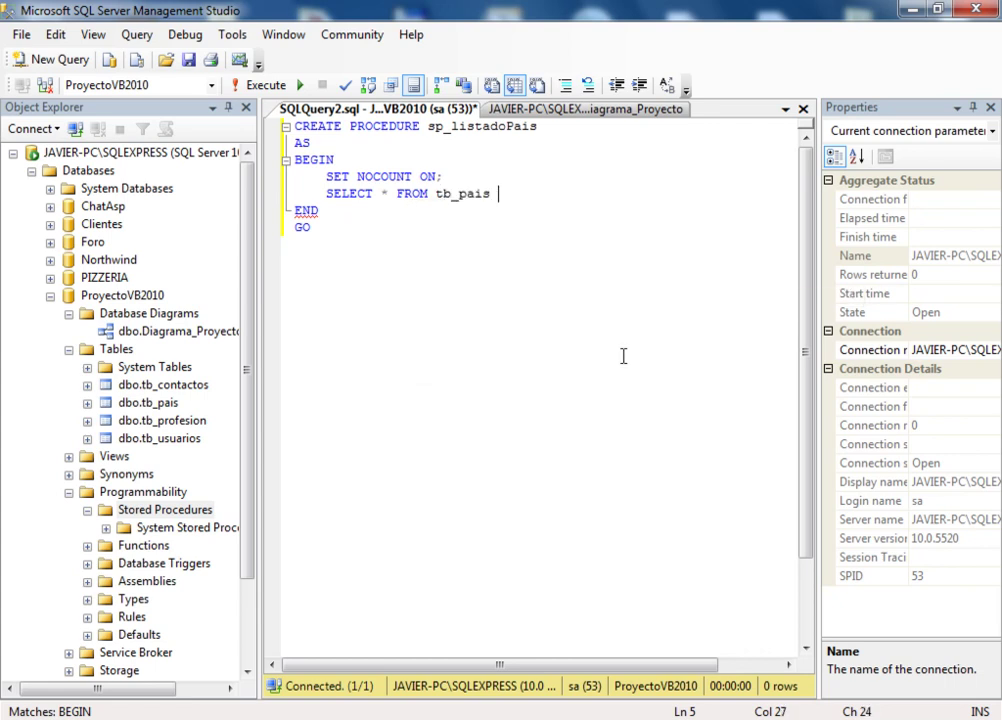
Expand the dbo.tb_pais table of ProyectoVB2010 to reach its columns
{"action": "left_click", "coordinate": [87, 404]}
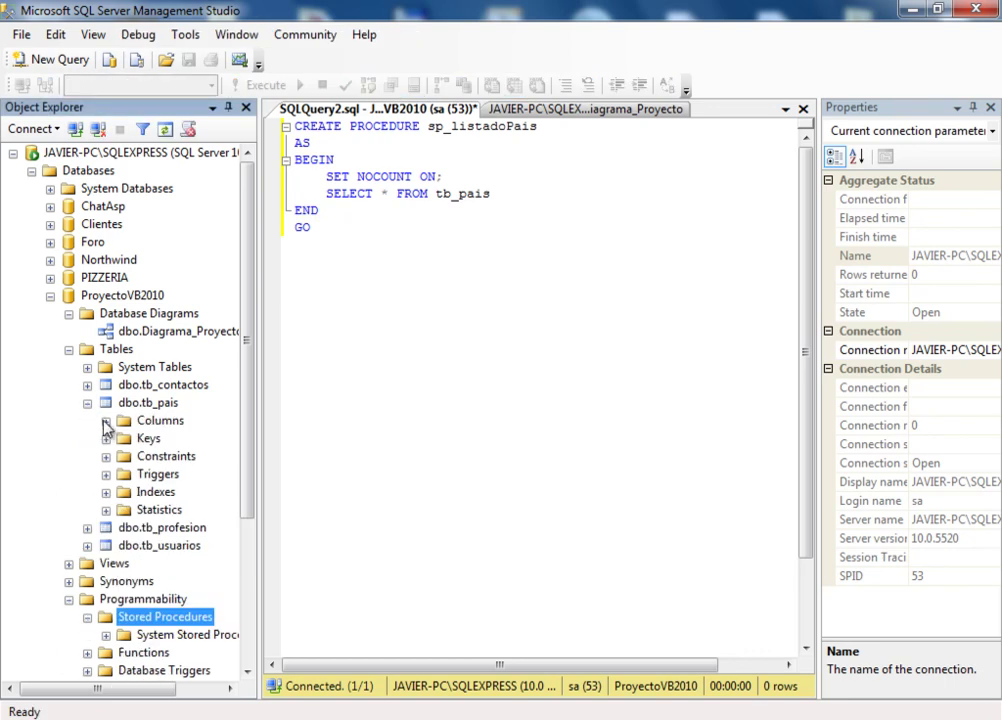